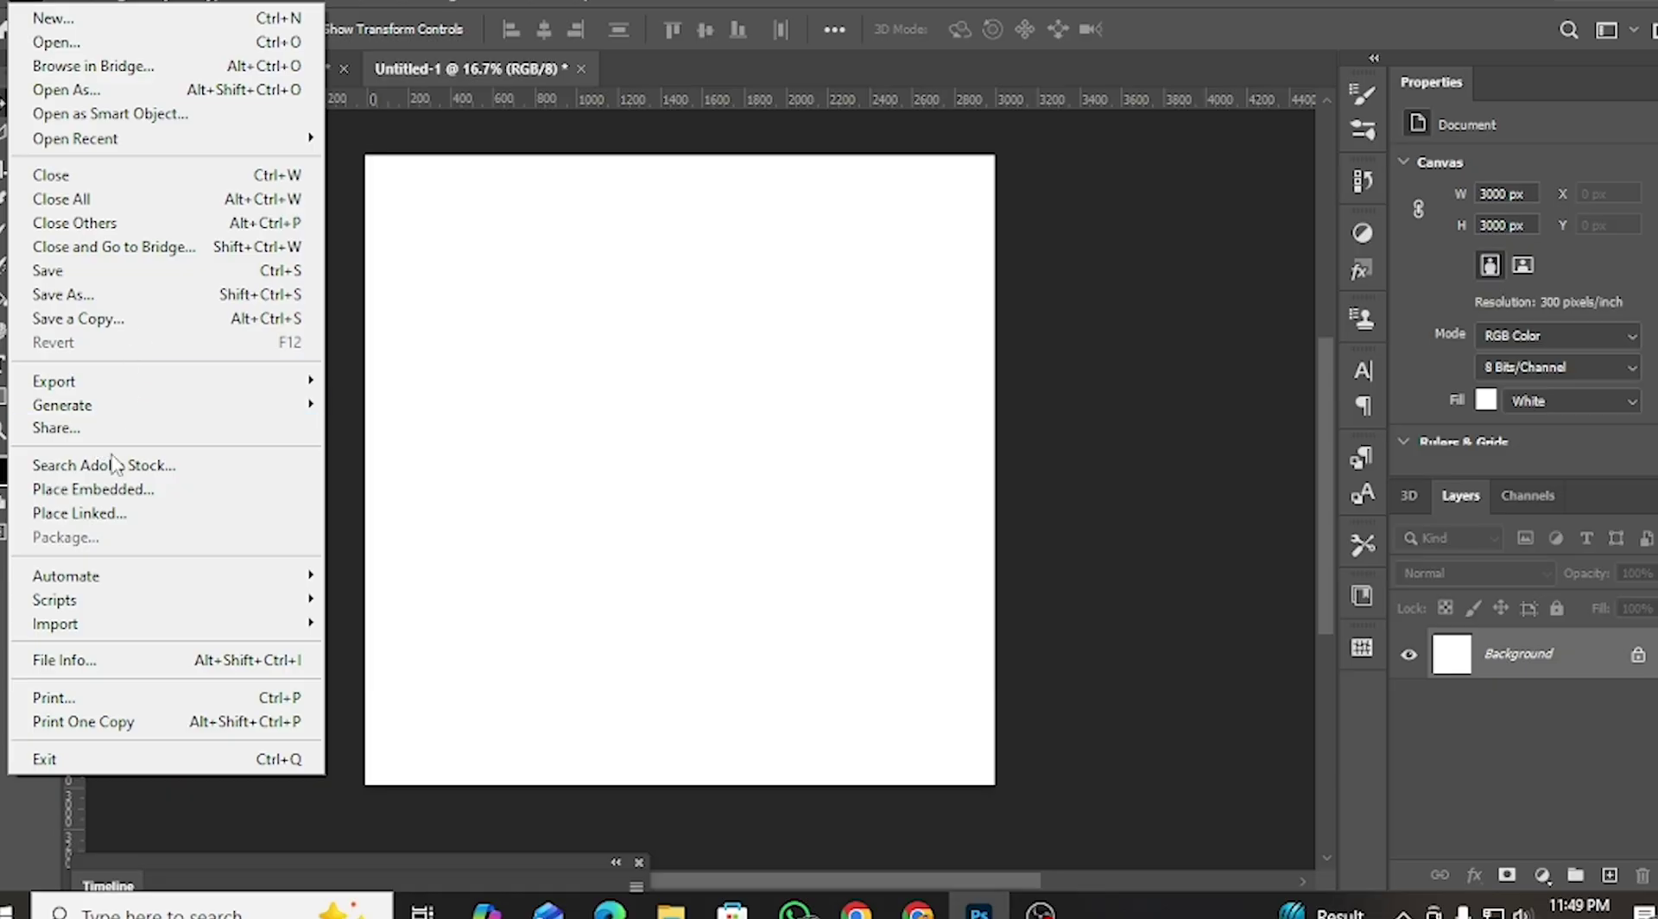
- Place the green chili pepper image as a linked file on the blank canvas and flip it horizontally
click(112, 512)
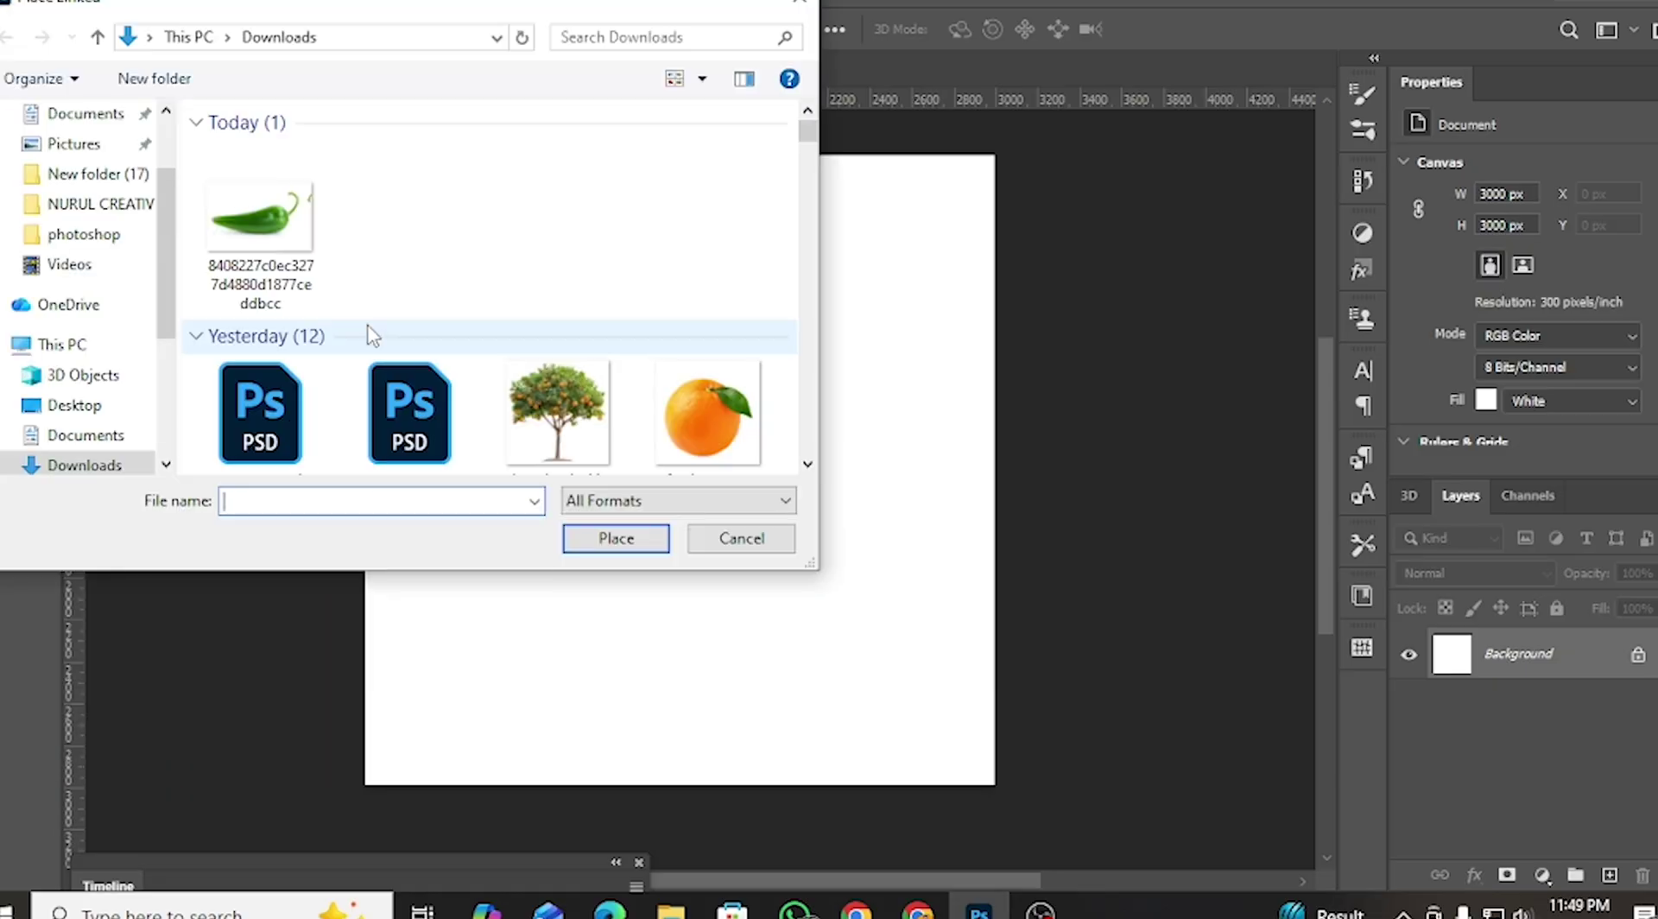
click(275, 243)
click(633, 546)
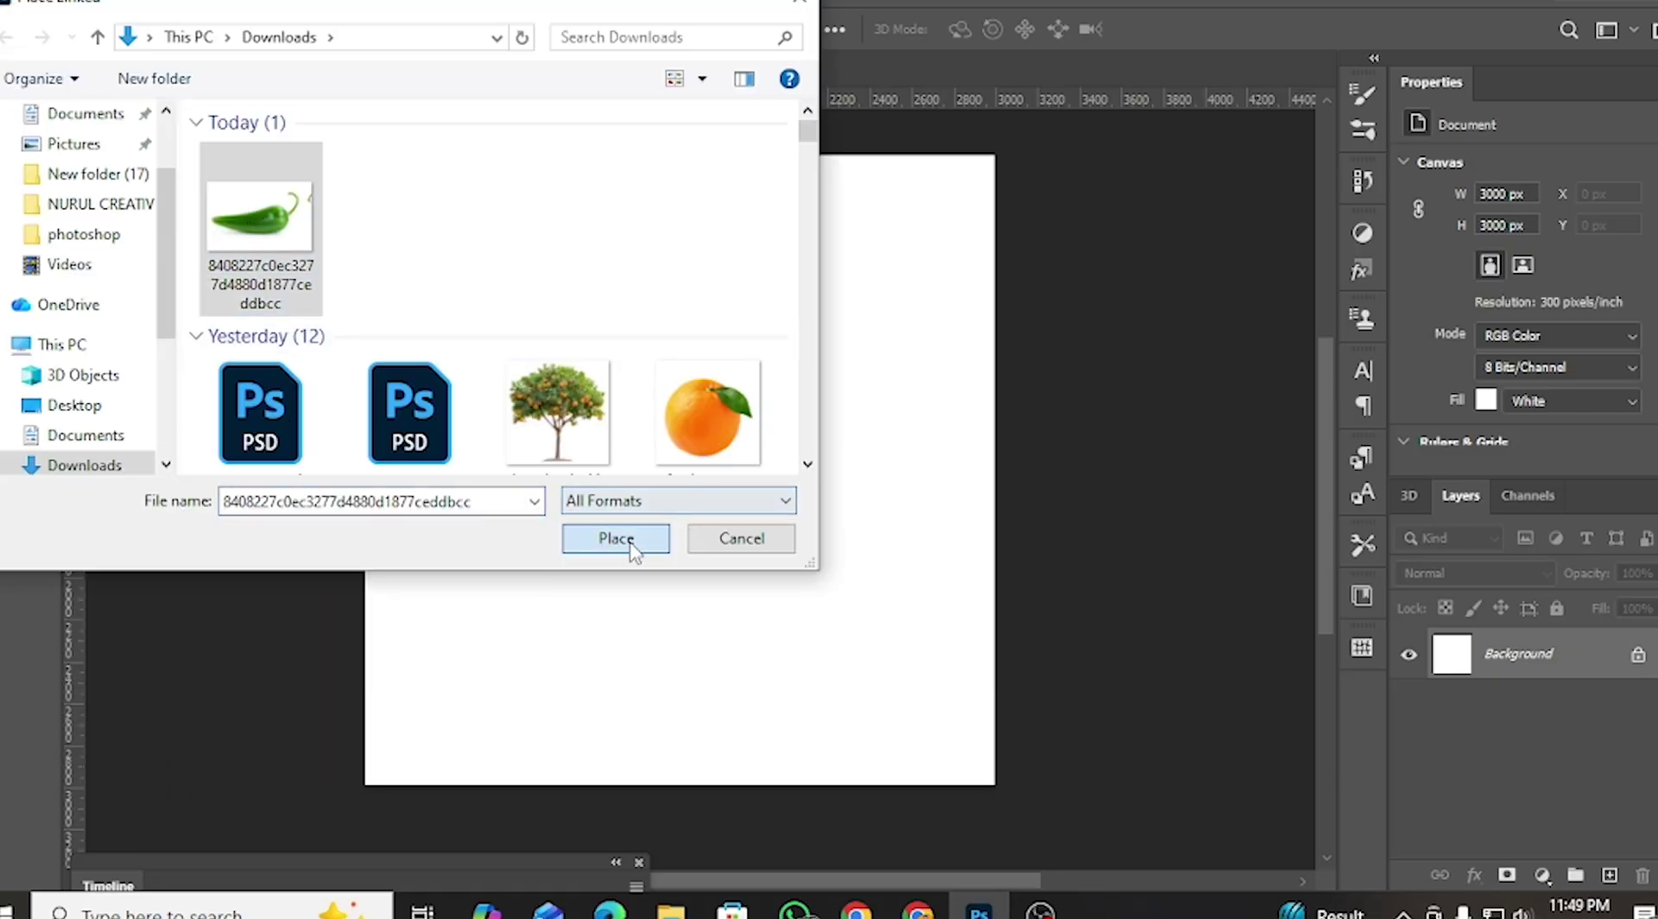
right_click(820, 466)
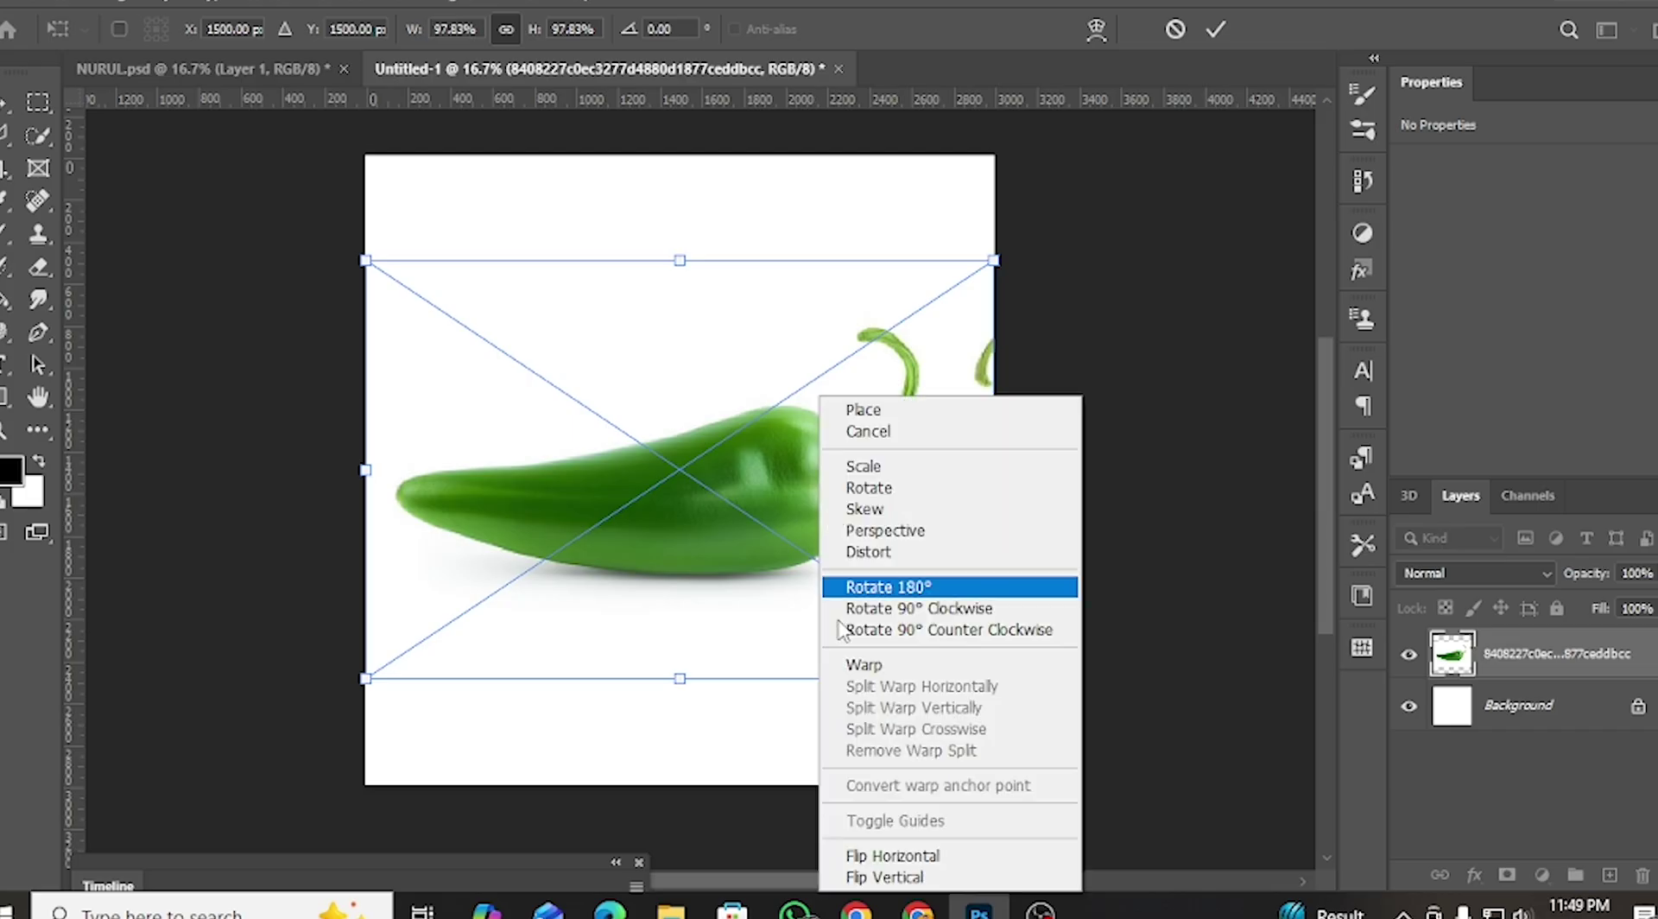
click(890, 856)
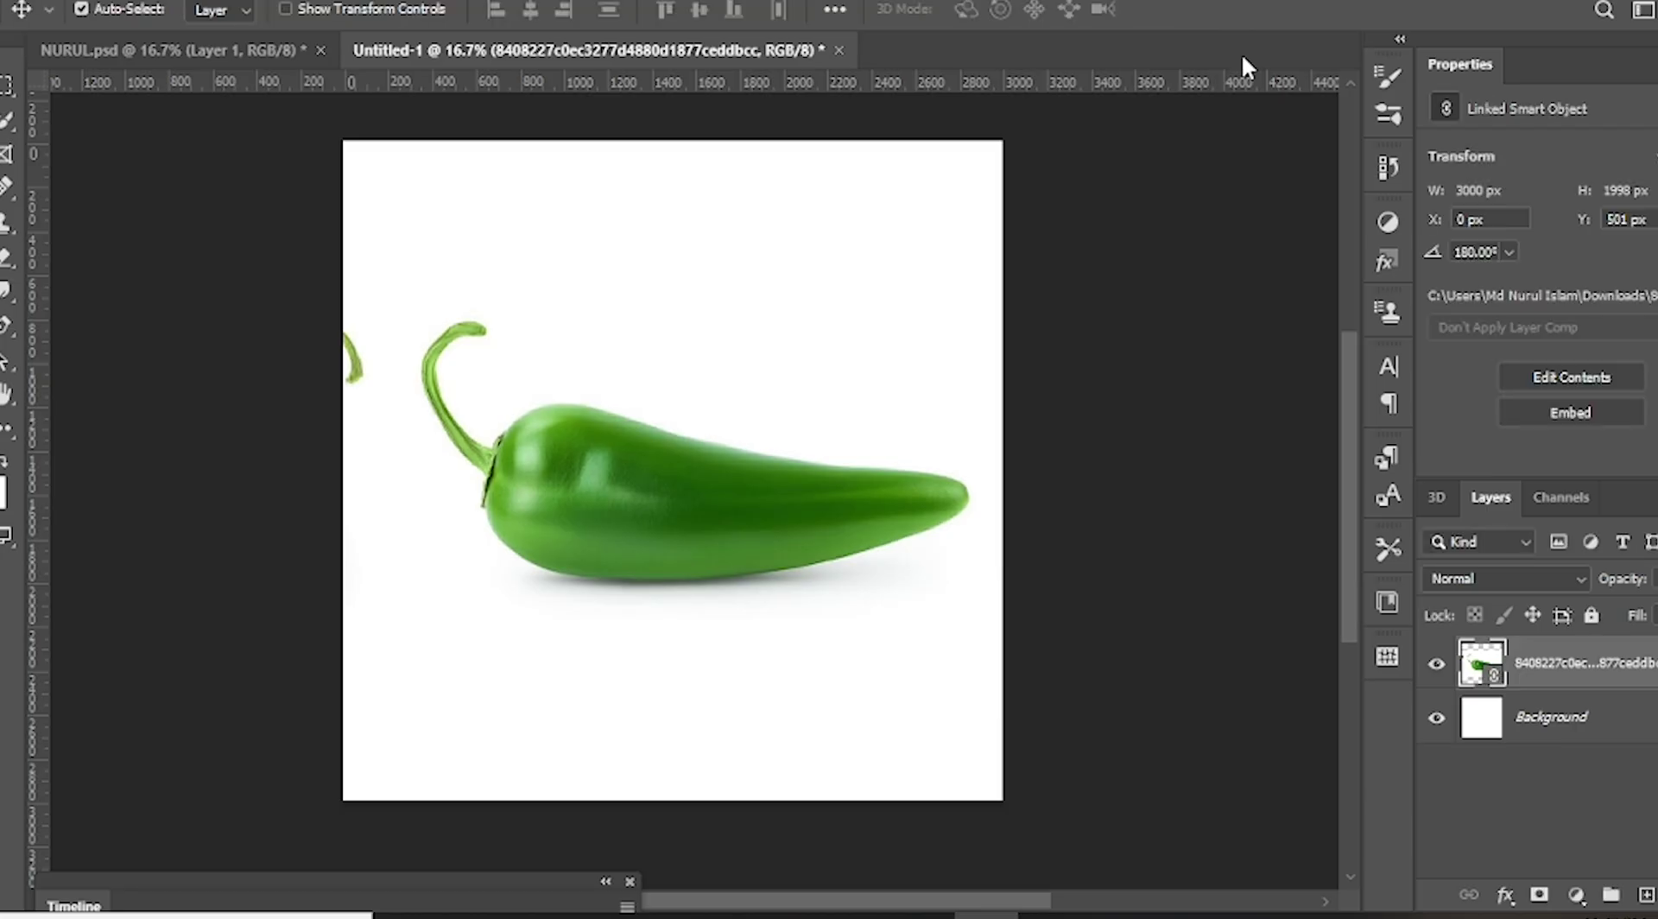
- Enlarge the placed pepper image to about 104% around its centre, flip it horizontally and apply the transform
key(ctrl+t)
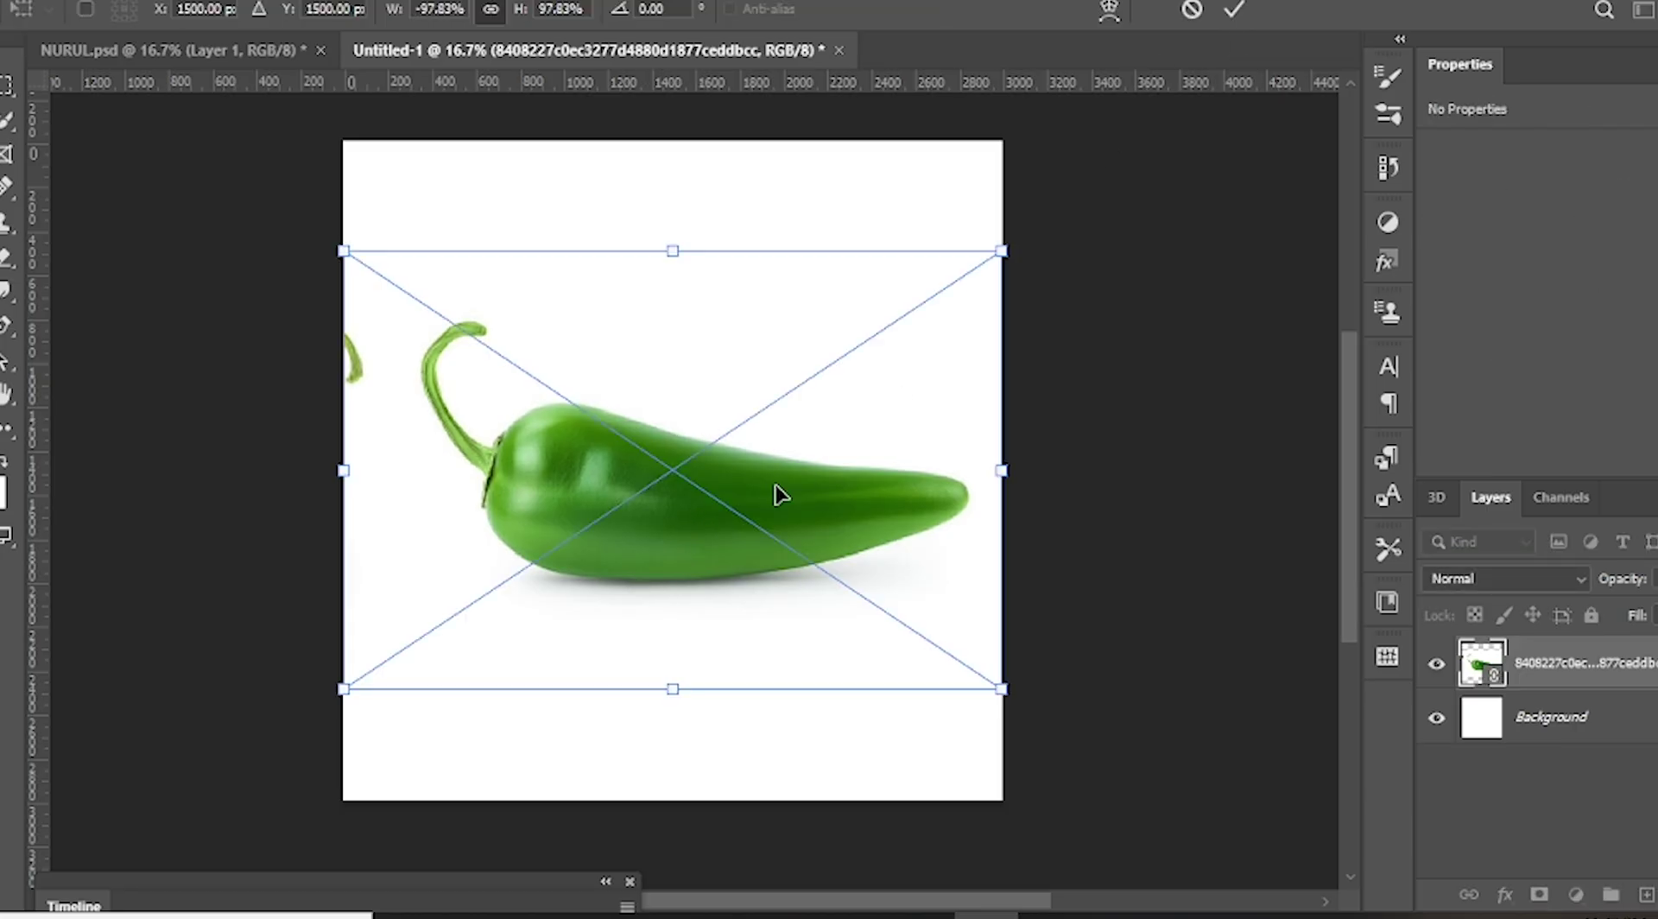
drag(1003, 252, 1038, 245)
right_click(839, 393)
click(893, 871)
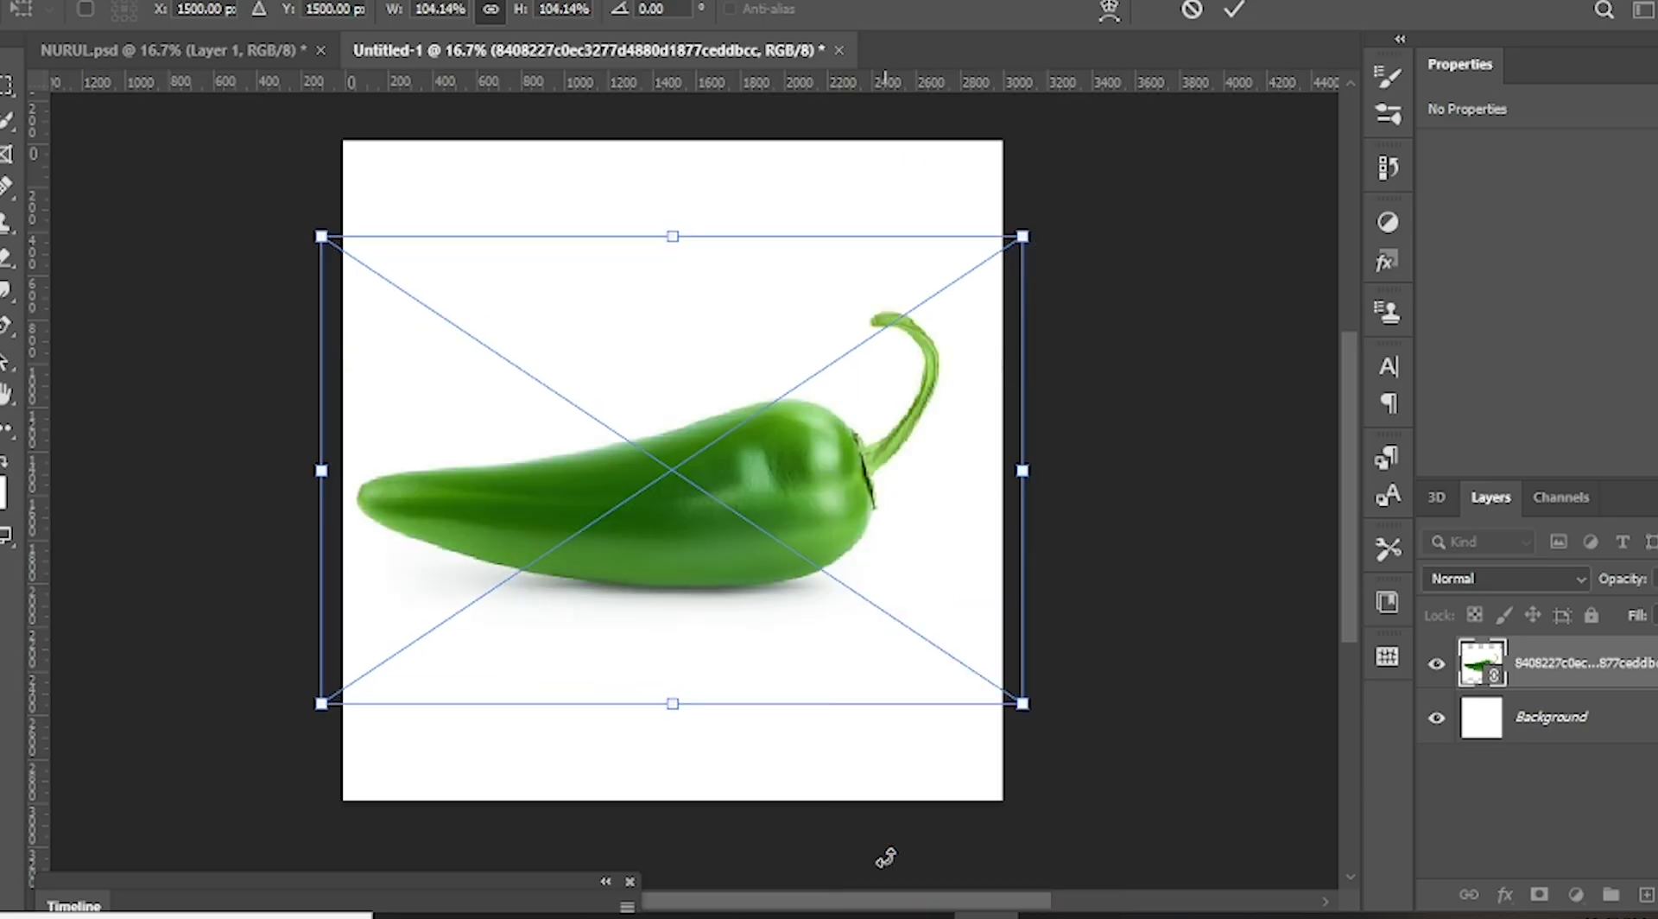
click(293, 4)
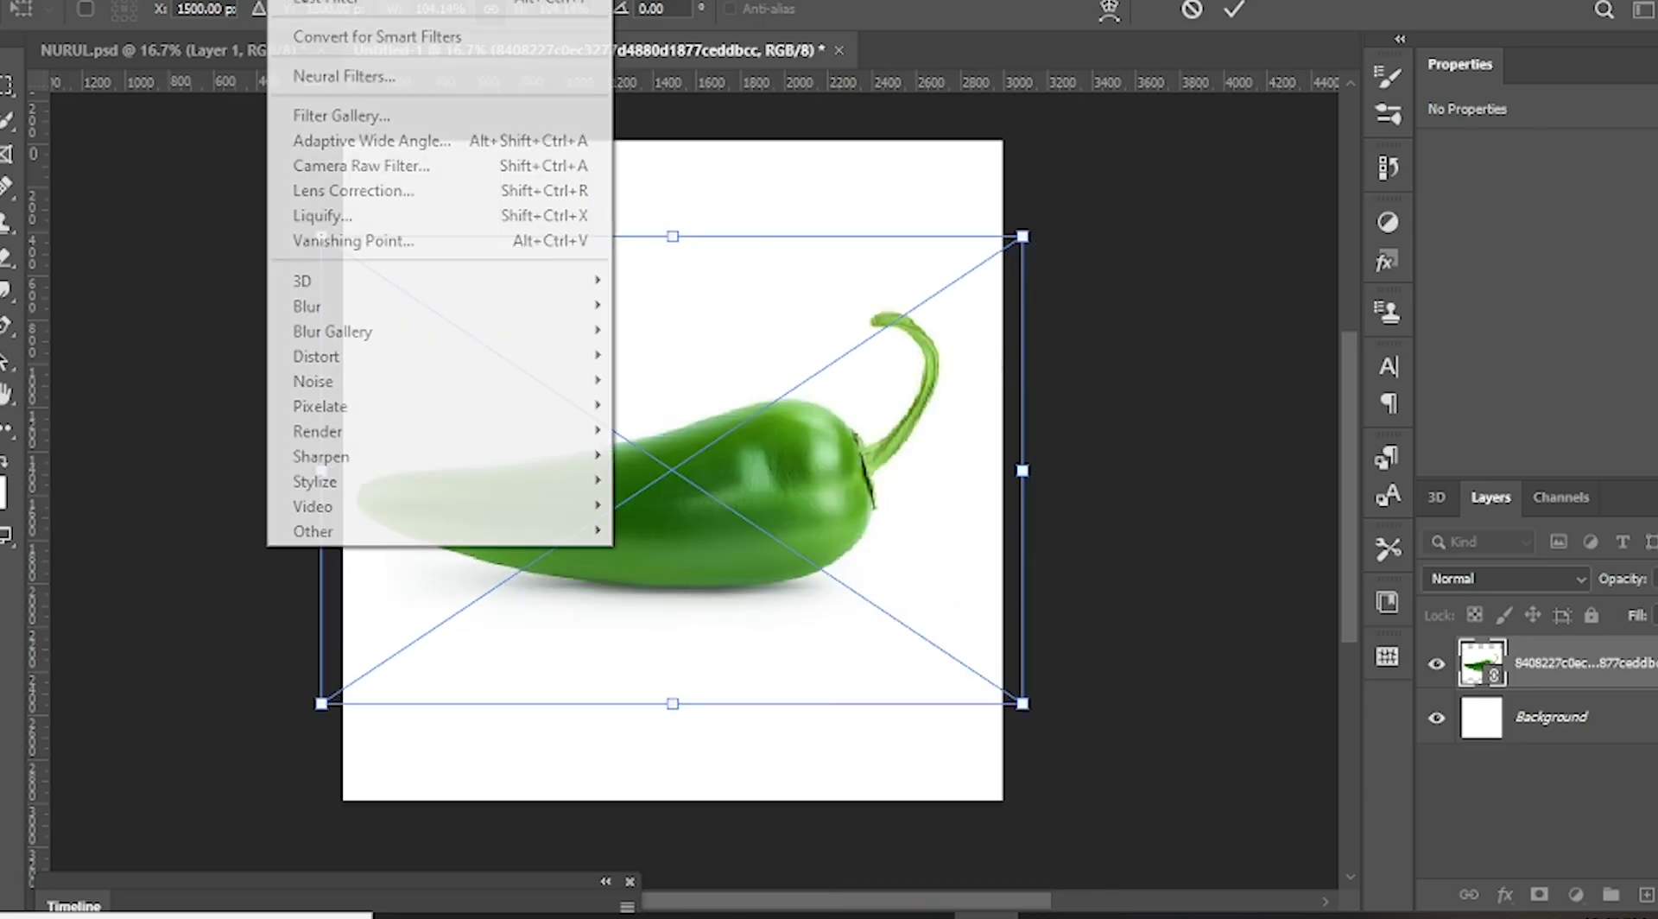
click(237, 5)
click(154, 356)
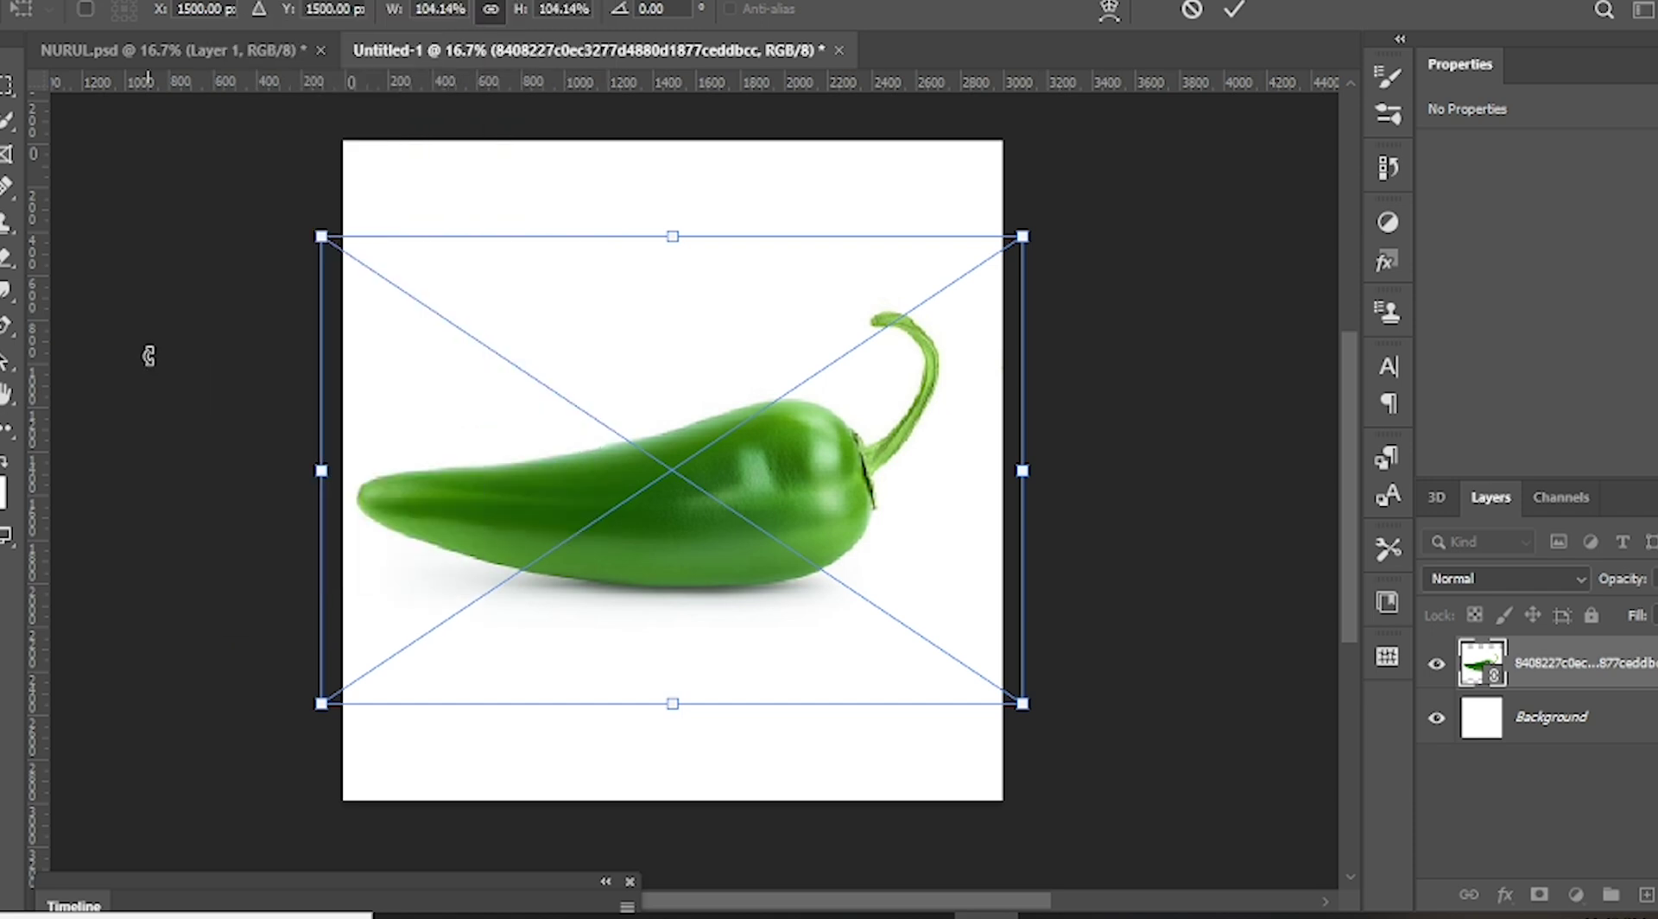
click(1234, 9)
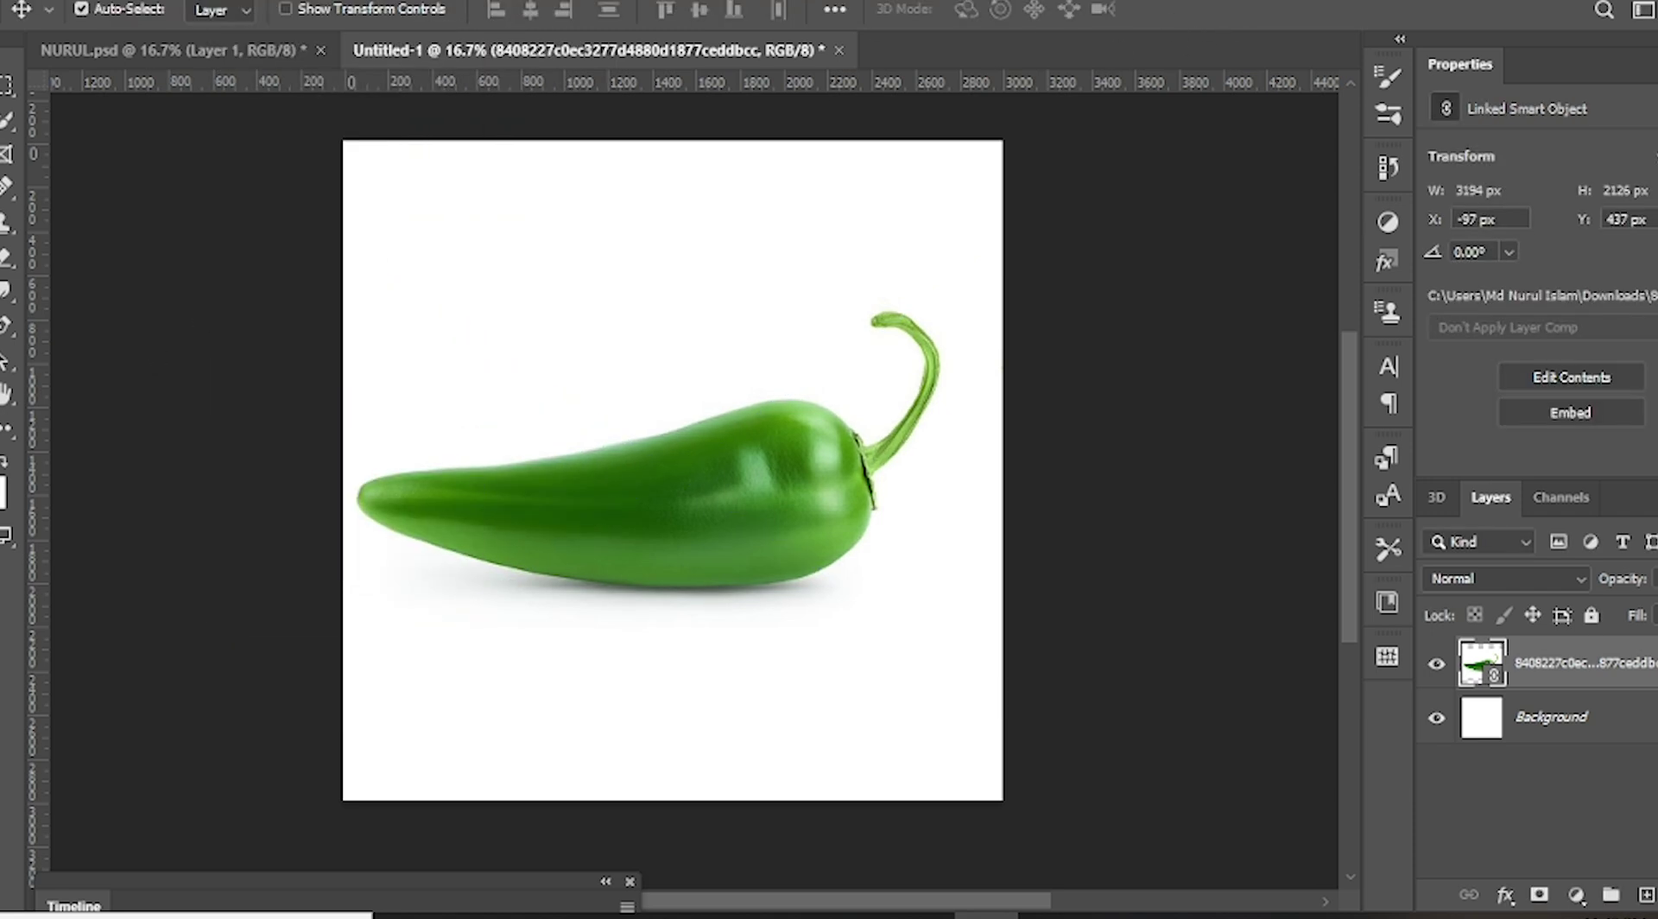
- Select the pepper as the subject, copy it without its background to a new layer and hide the placed image
click(237, 4)
click(294, 272)
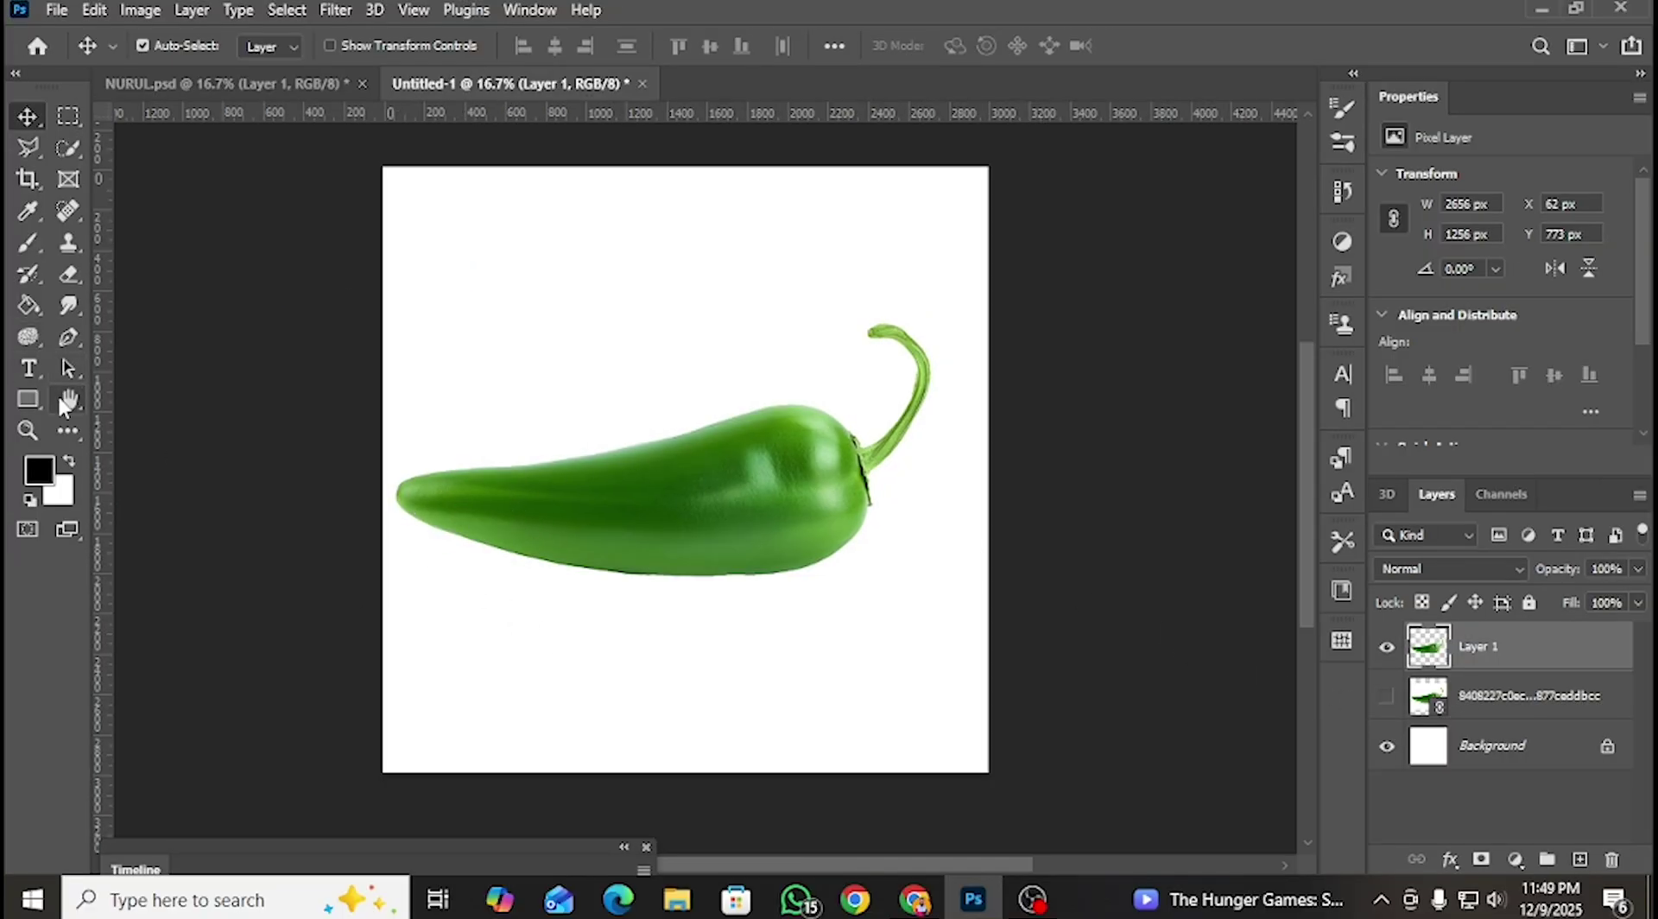
- Add the person's first name in black capitals below the pepper, using AktivGrotesk-BoldItalic at 59 pt
click(35, 368)
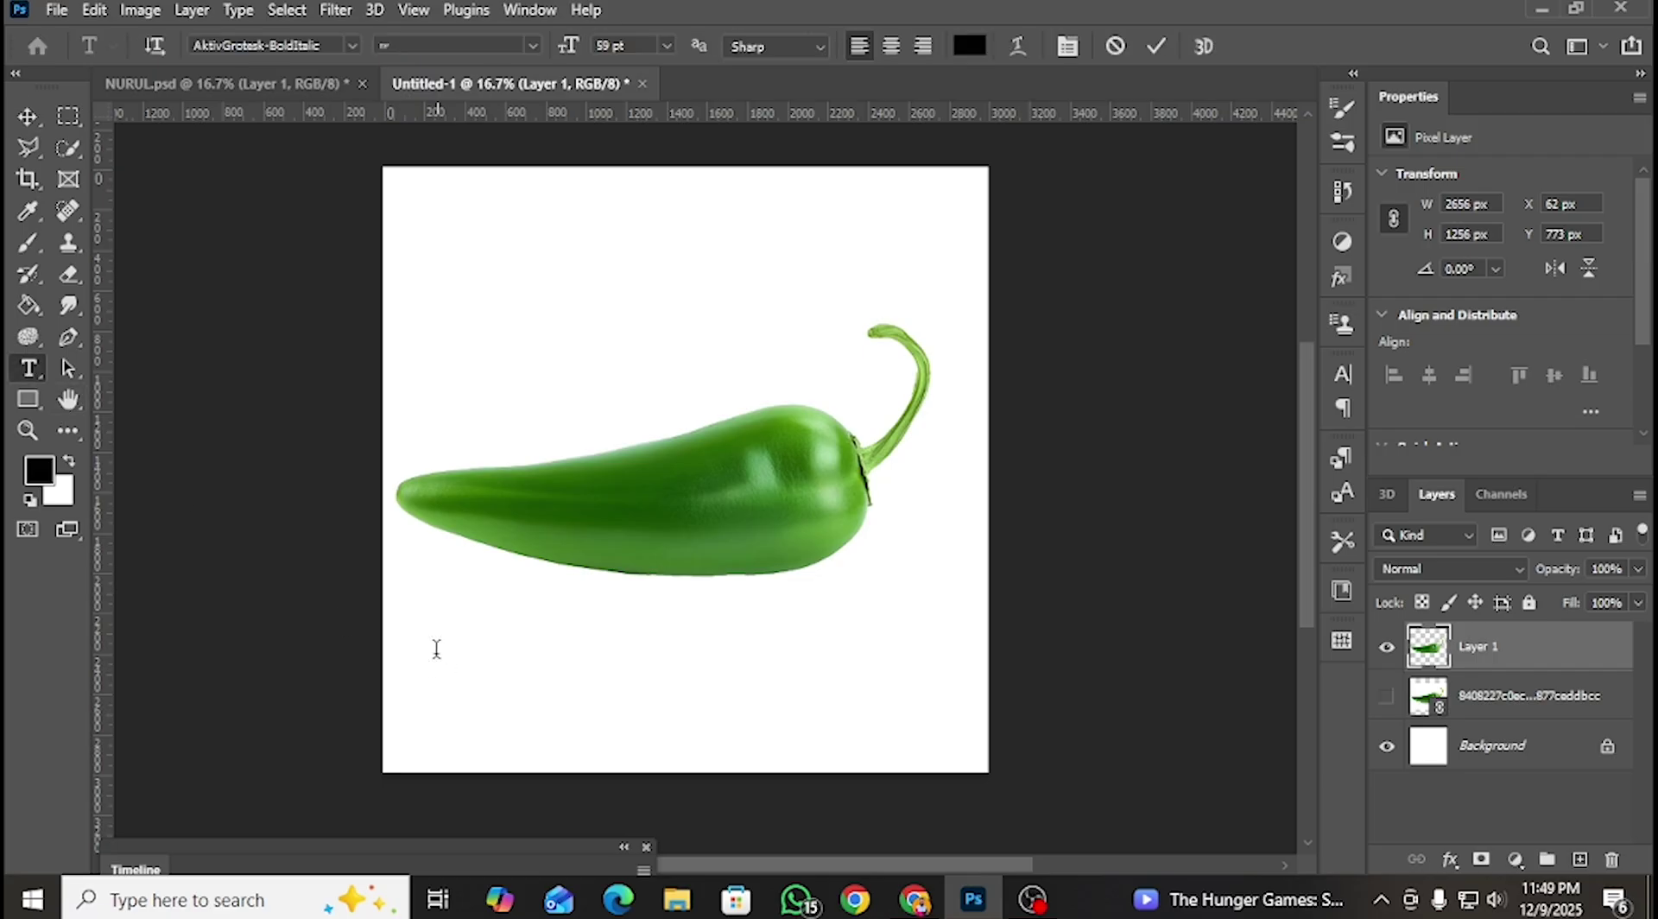
click(437, 649)
key(BackSpace)
text(NURUL)
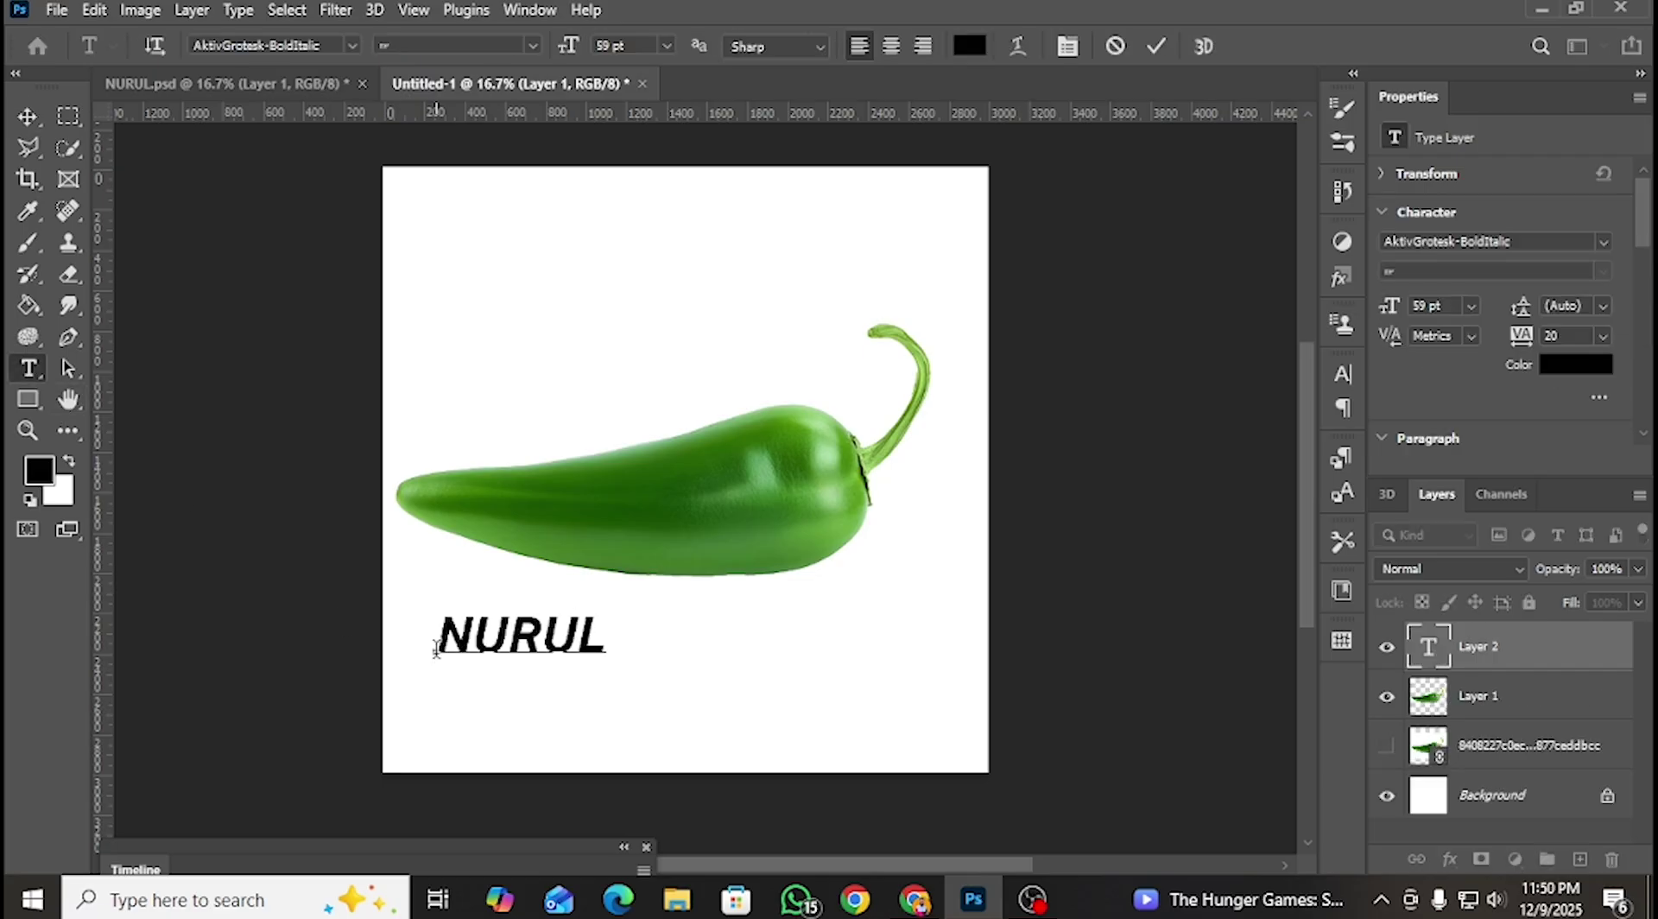
click(1155, 50)
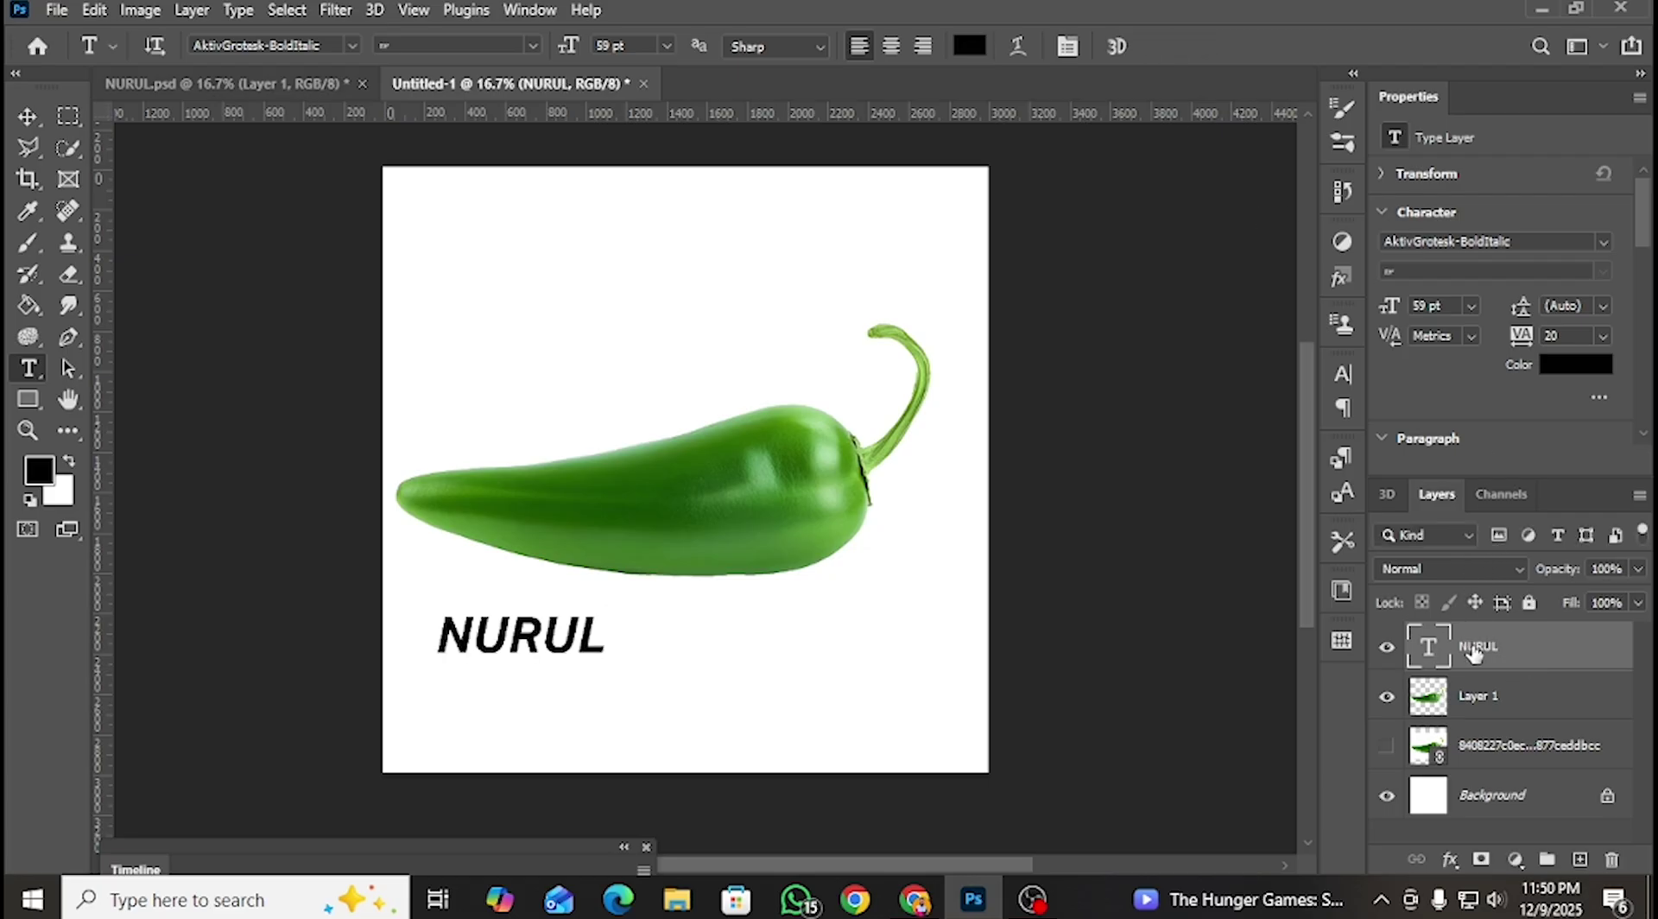
- Flip the cut-out pepper layer horizontally so its stem points left
click(1531, 711)
key(ctrl+t)
right_click(780, 493)
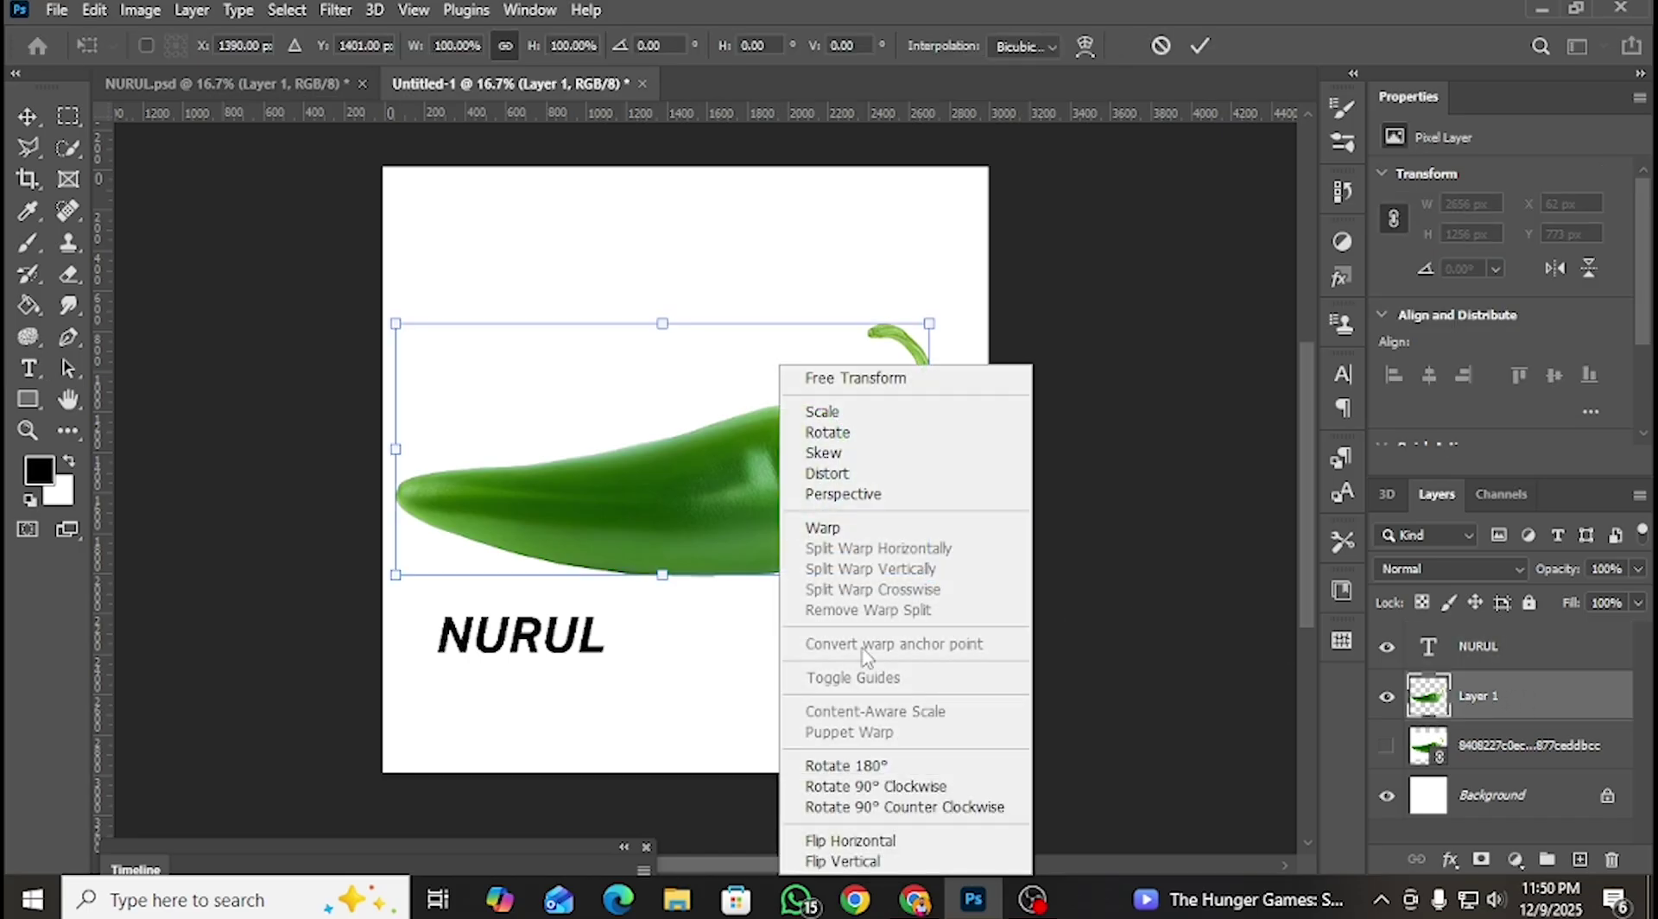
click(850, 841)
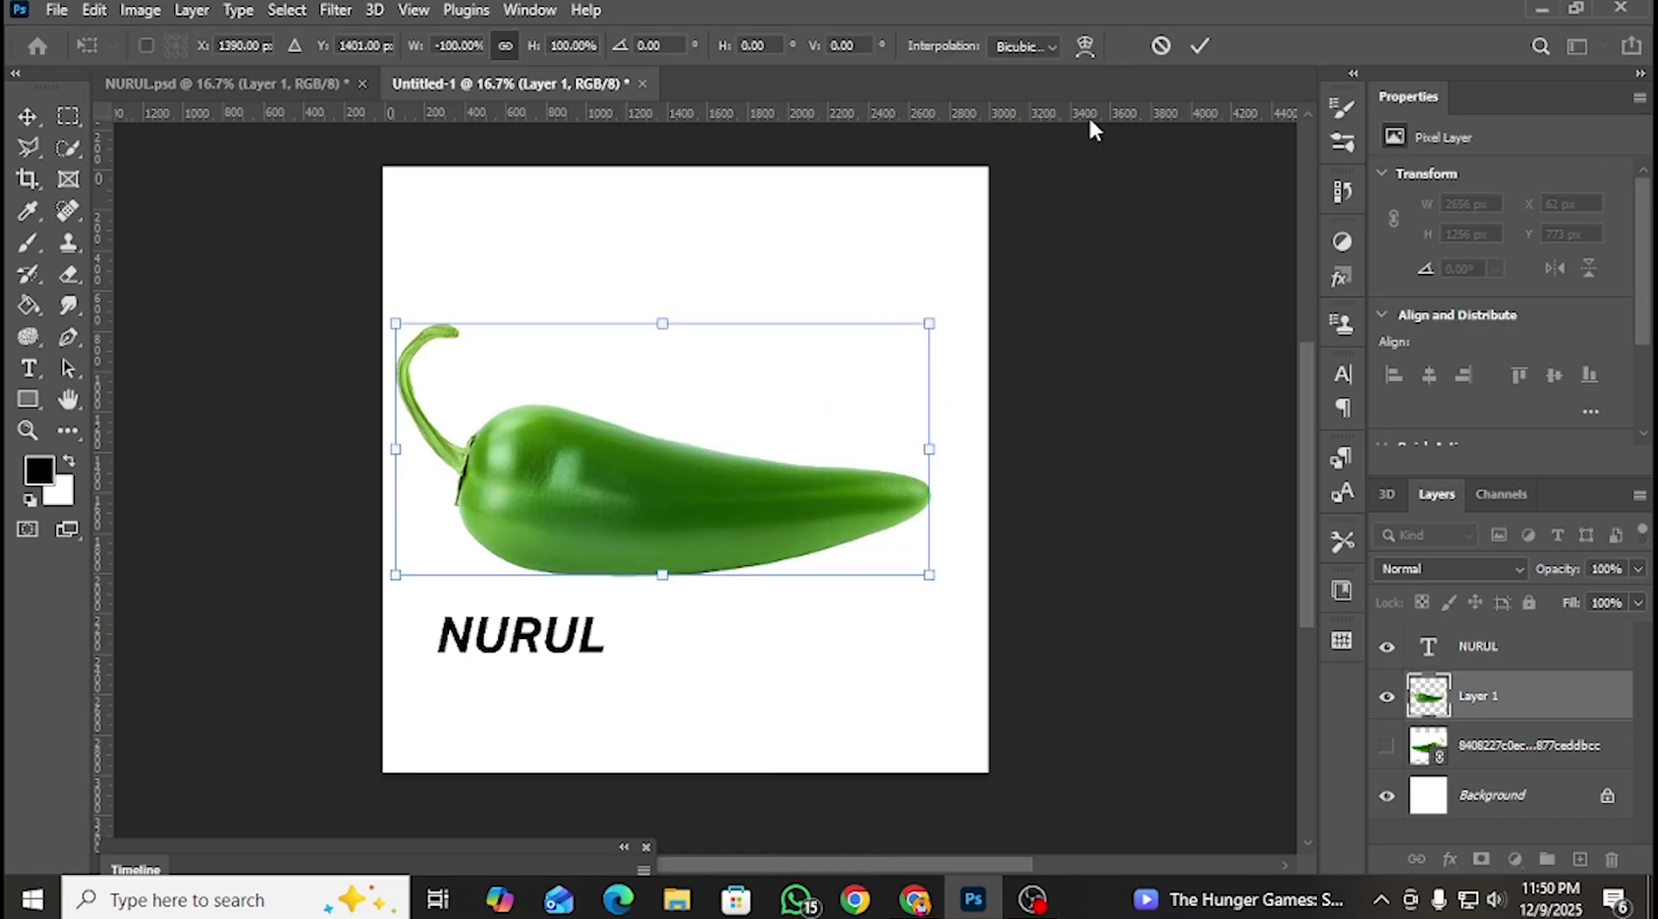
click(1200, 46)
- Move the name text onto the pepper, enlarge it to about 192% and rotate it about 2.9° to follow the body
key(t)
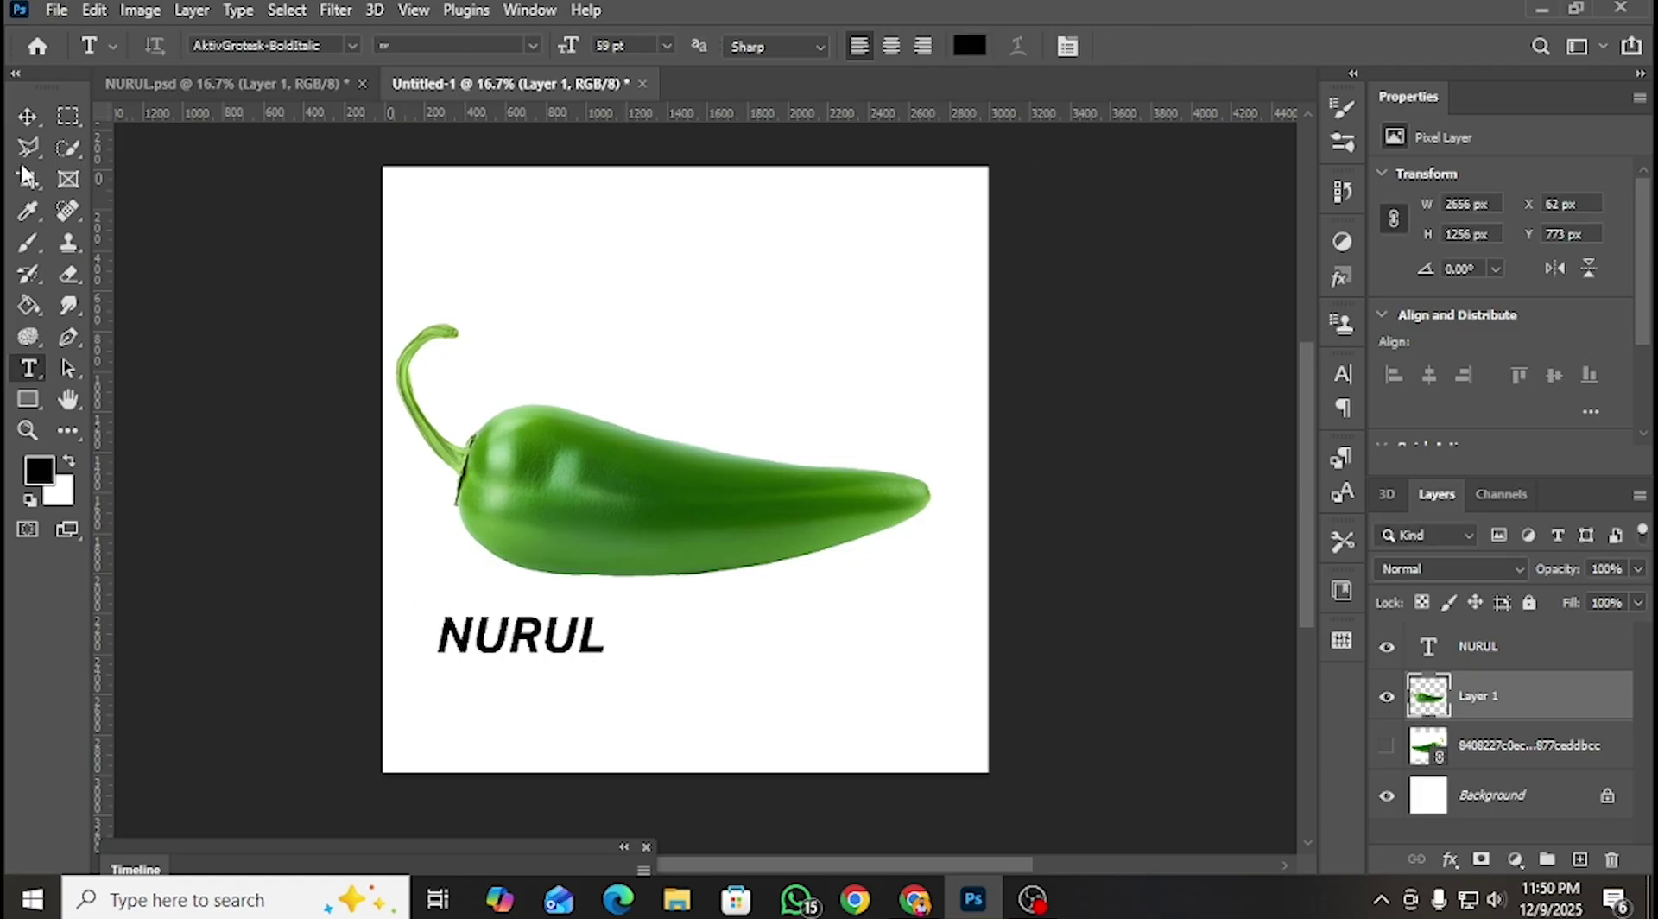
click(33, 114)
drag(552, 652, 669, 519)
key(ctrl+t)
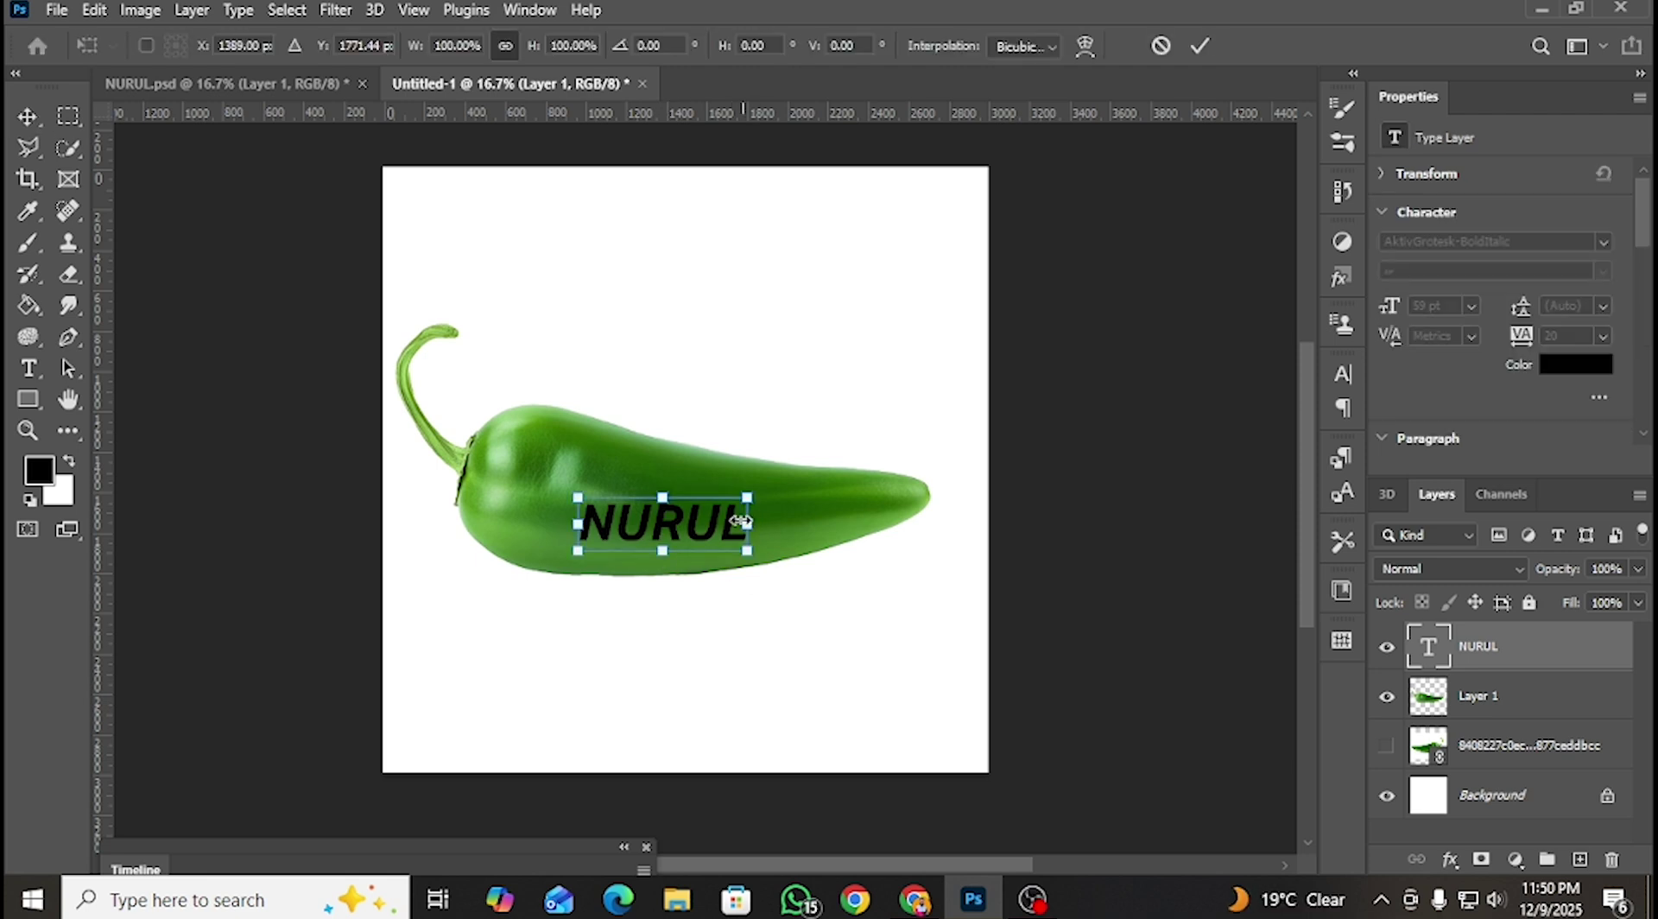
drag(760, 487, 825, 469)
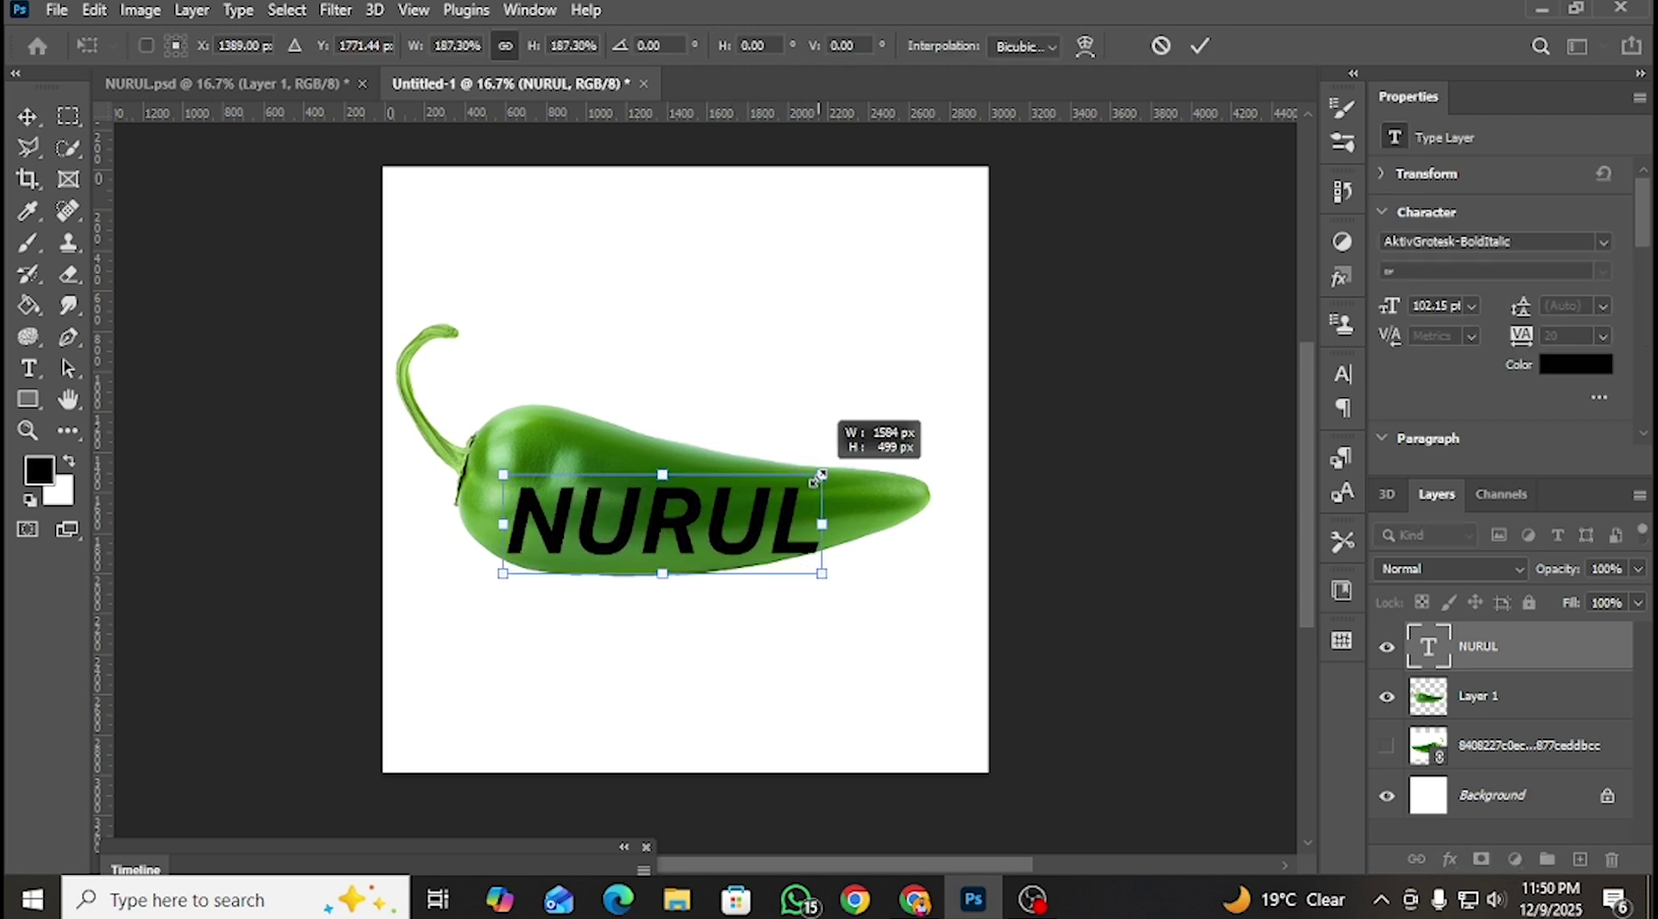
drag(848, 585, 851, 463)
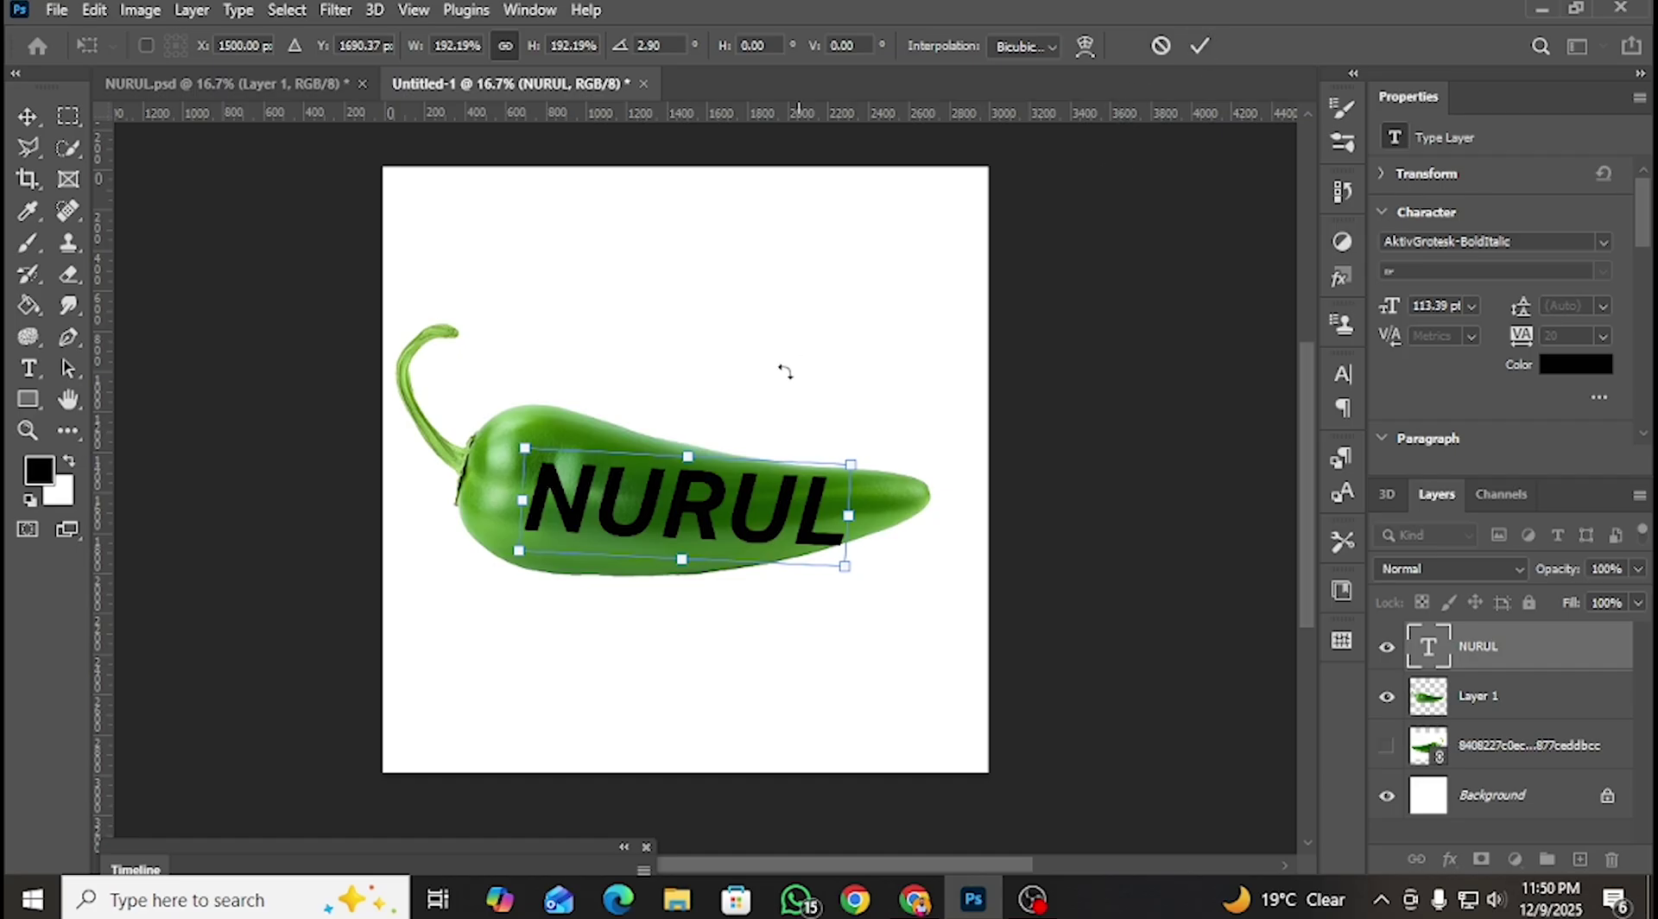
right_click(710, 517)
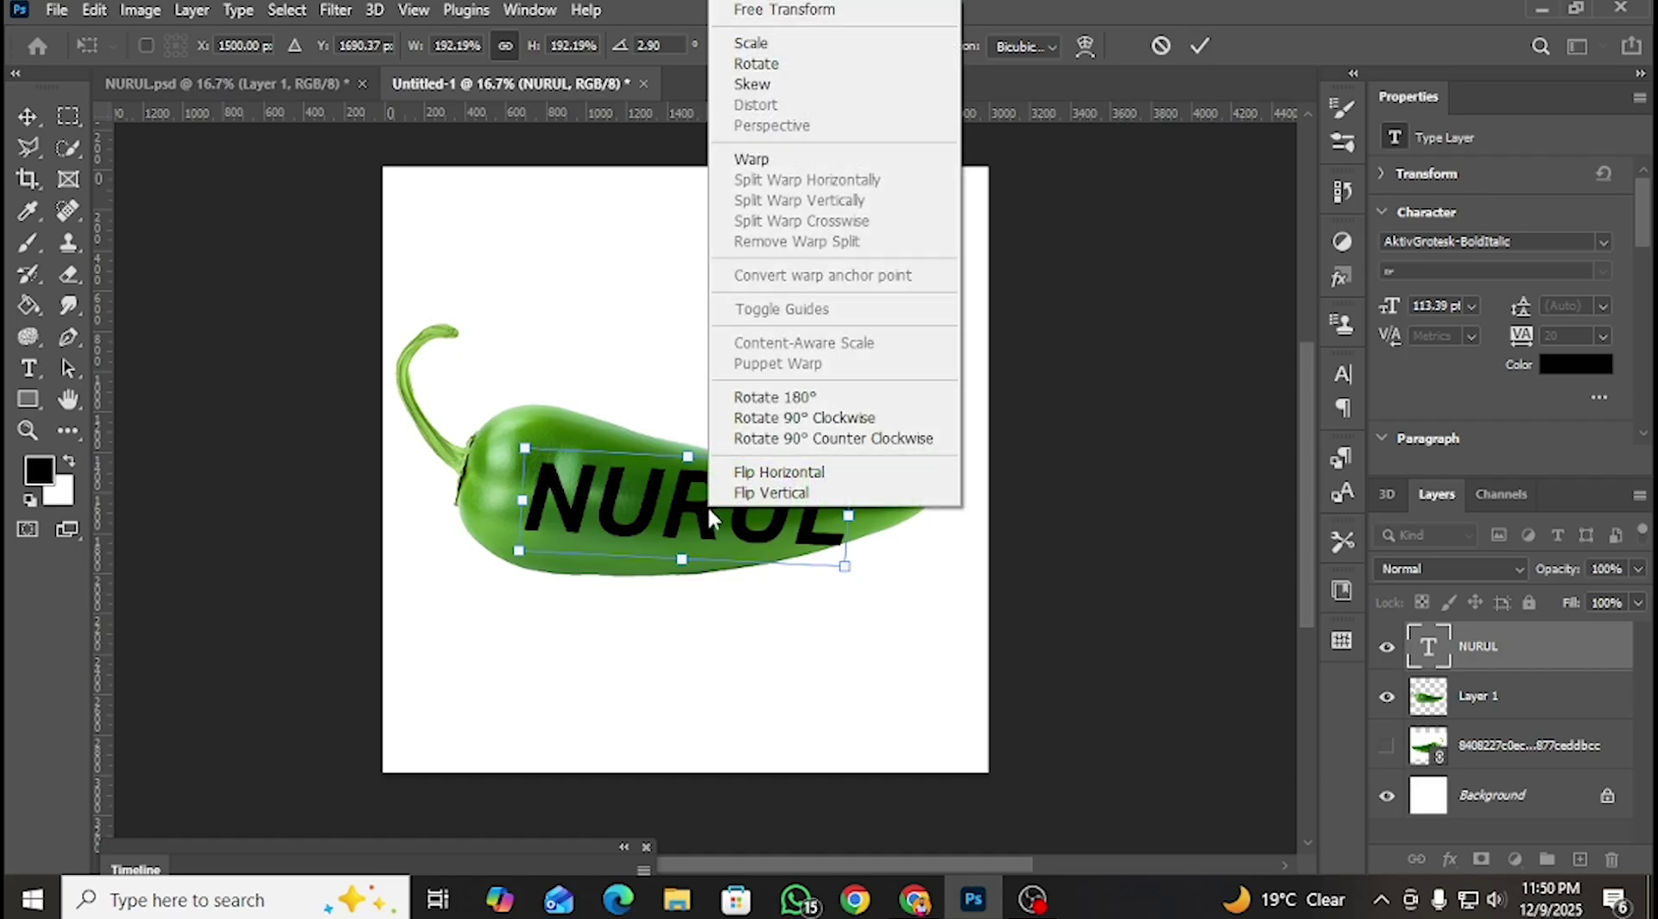
click(705, 504)
- Convert the name text layer to a smart object
click(1546, 658)
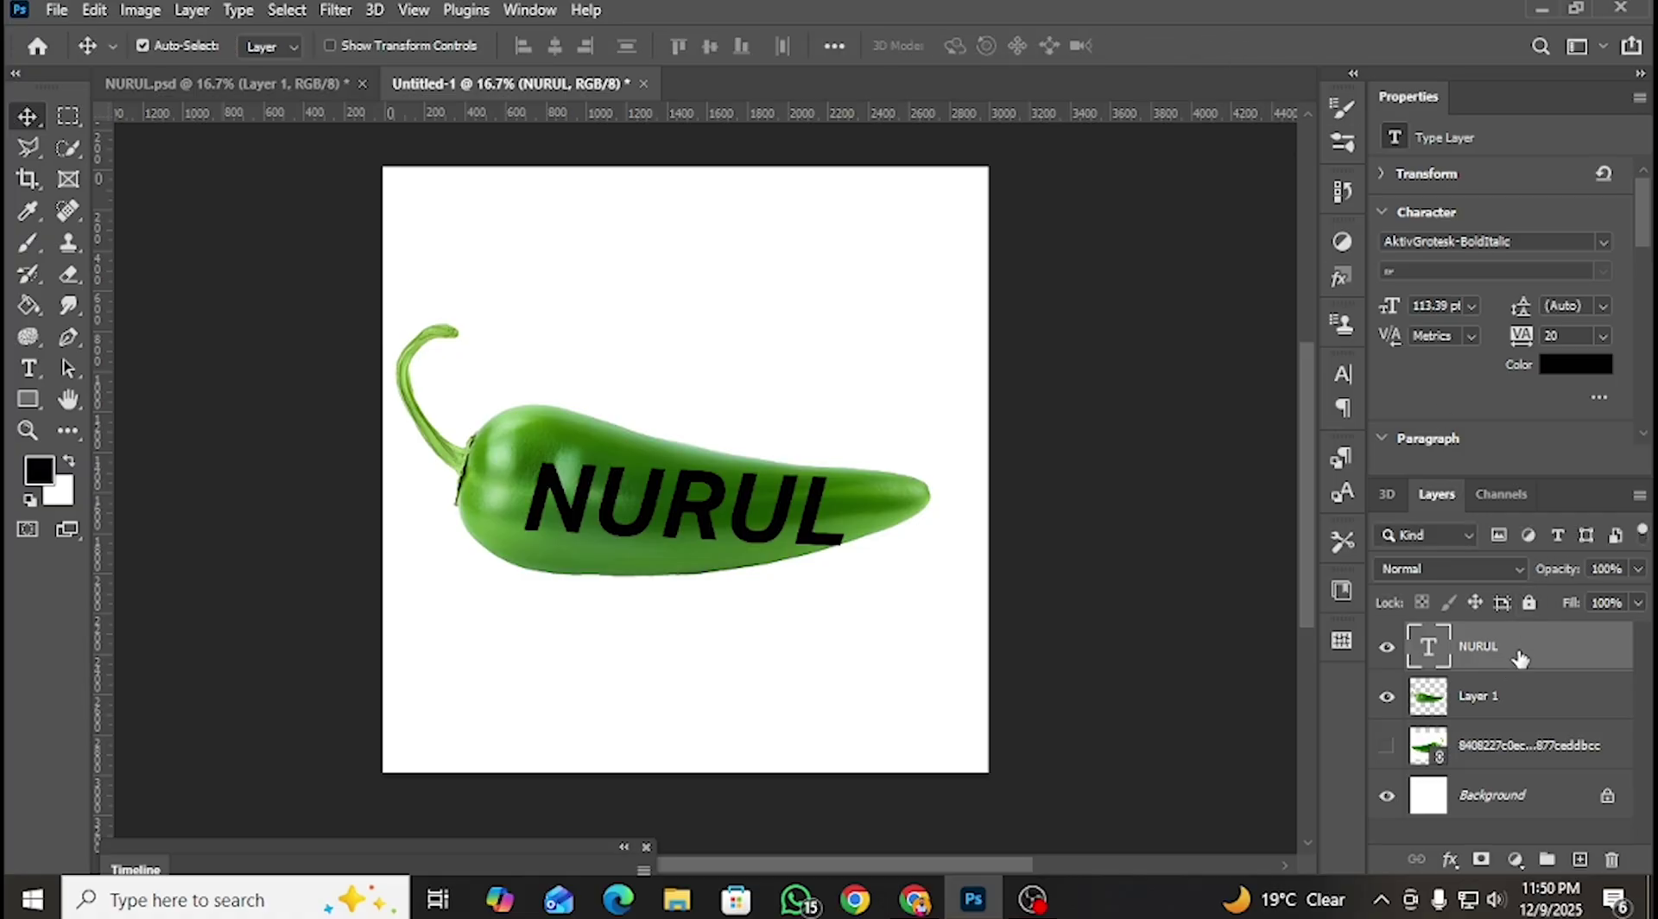
right_click(1520, 659)
click(1330, 335)
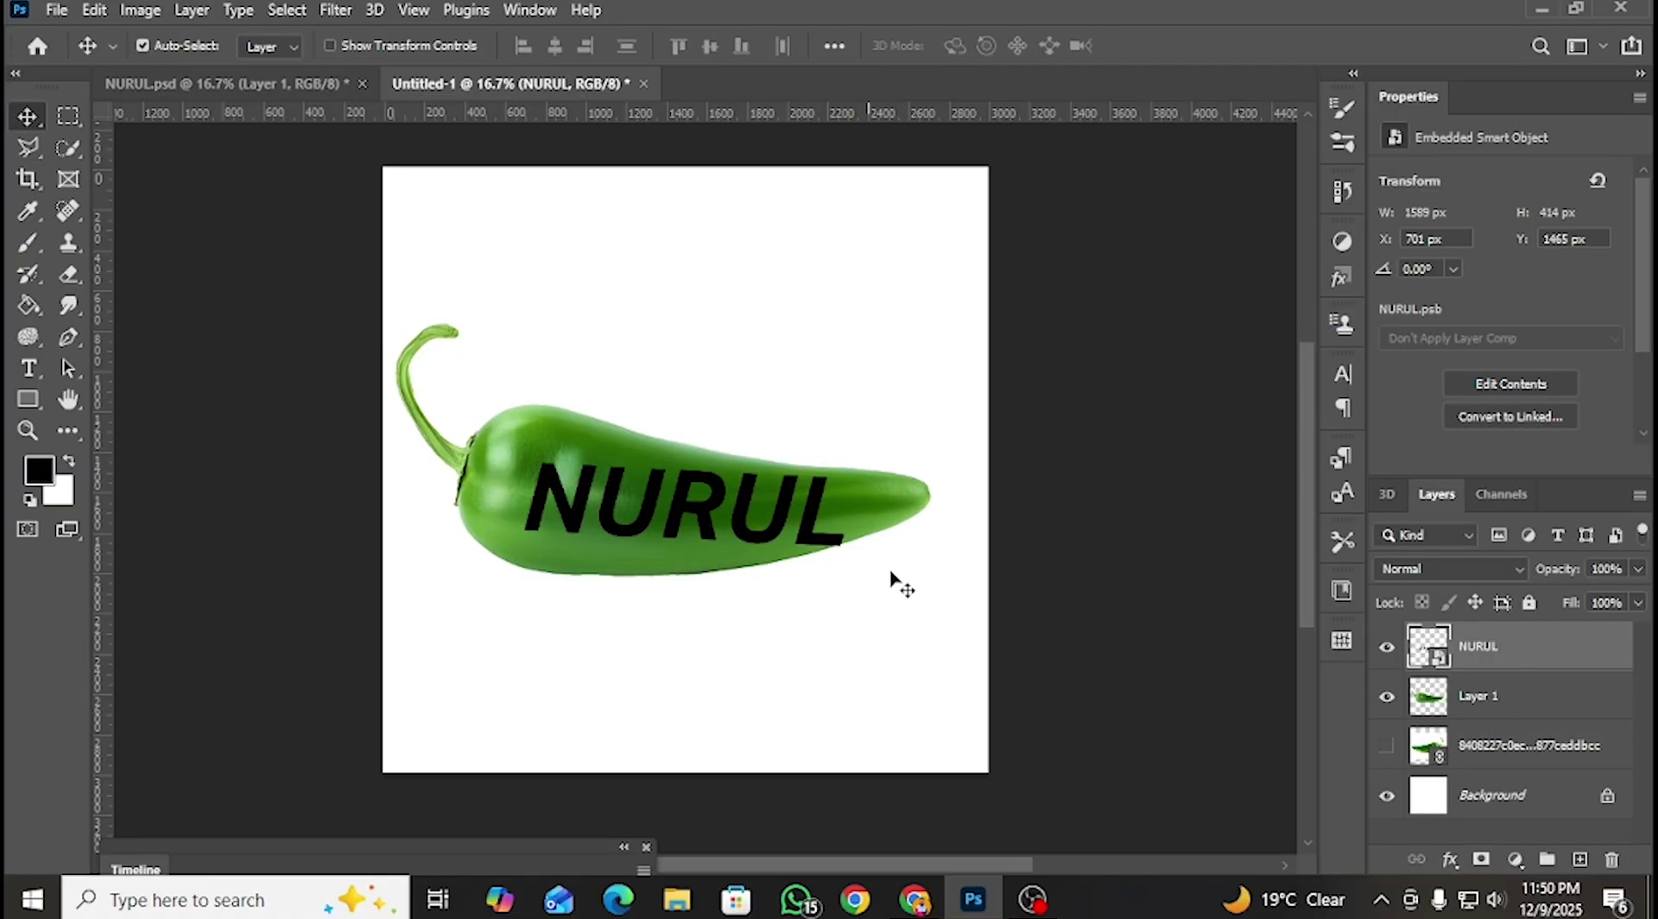
- Warp the name's left side, pulling its upper corner to the pepper's top edge and its lower corner out to the stem end
key(ctrl+t)
right_click(754, 509)
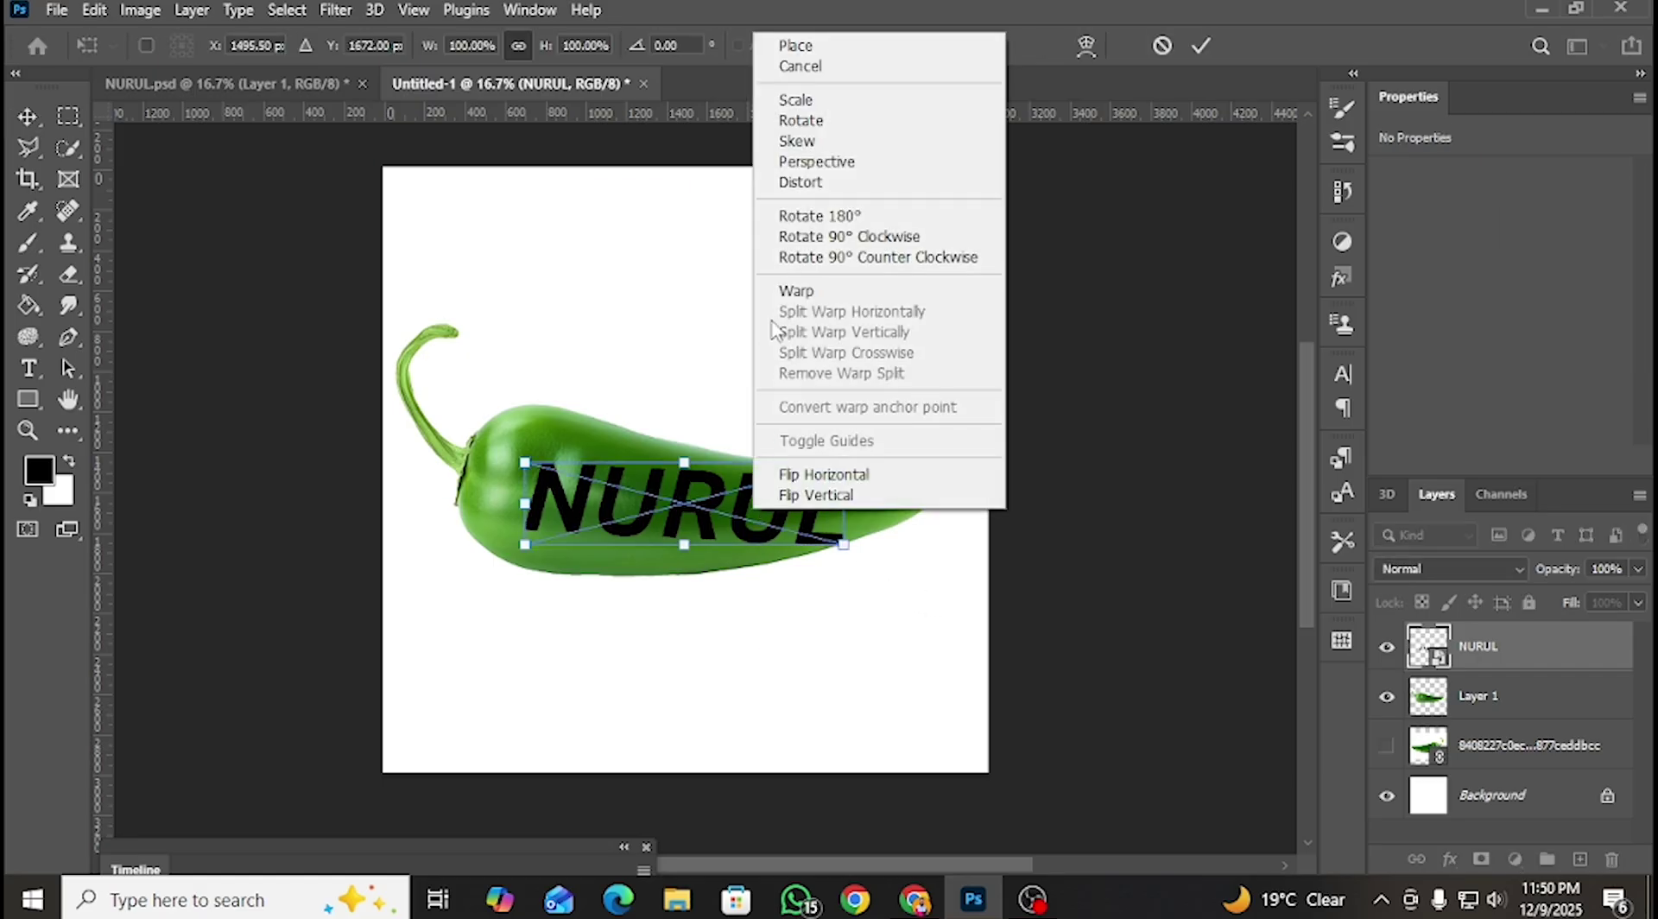
click(795, 291)
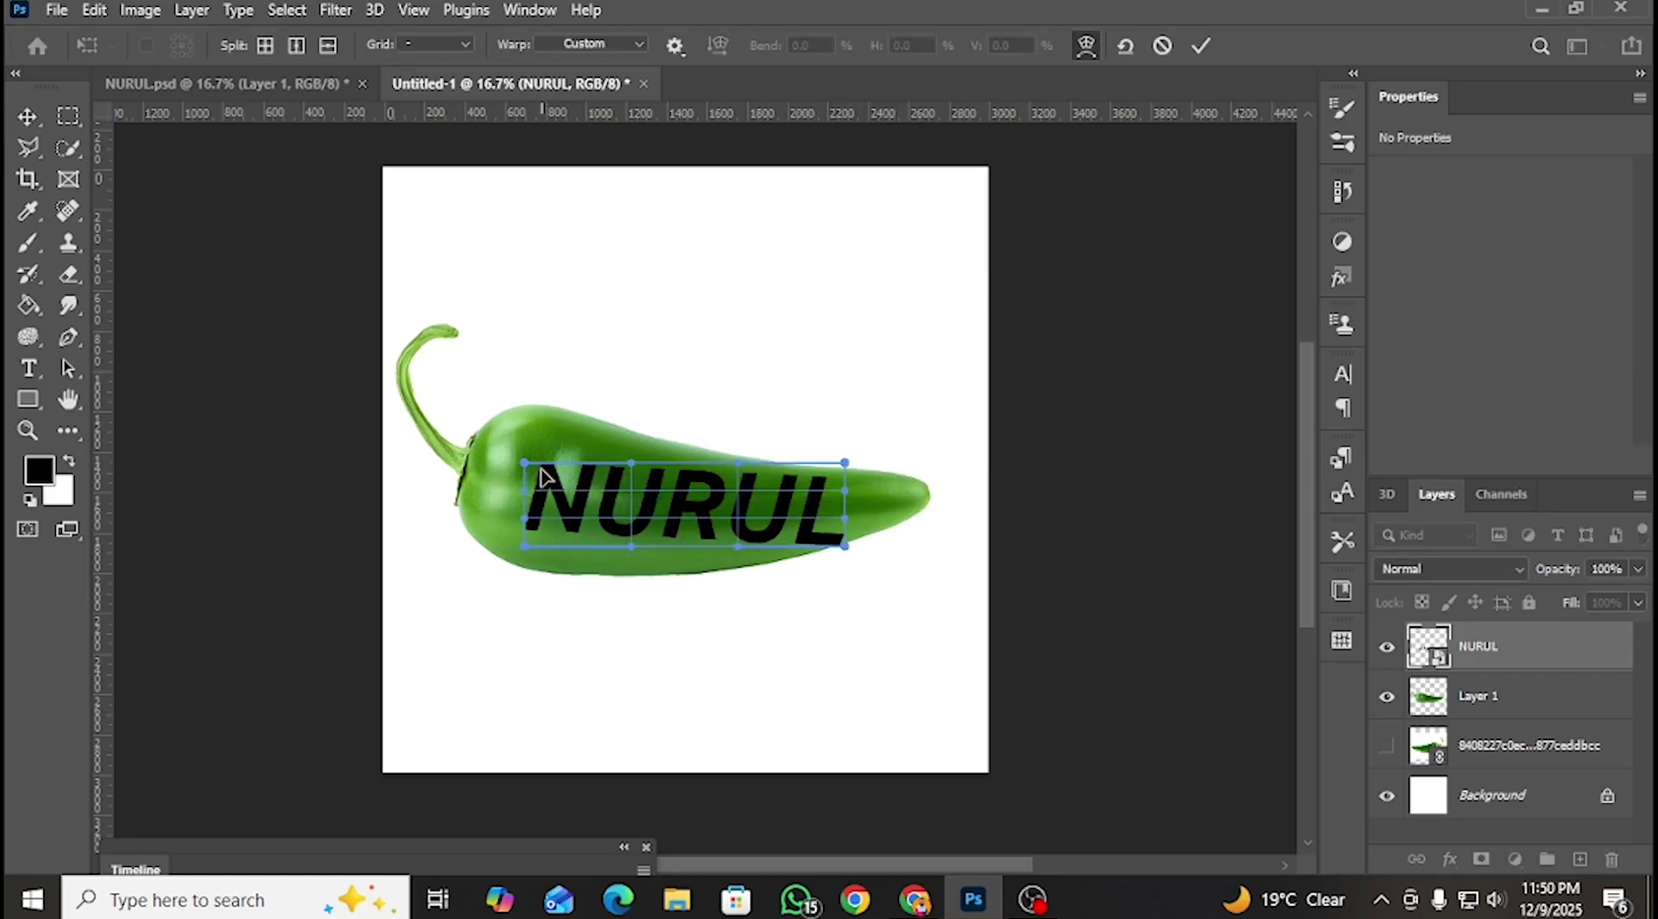
drag(533, 464, 527, 393)
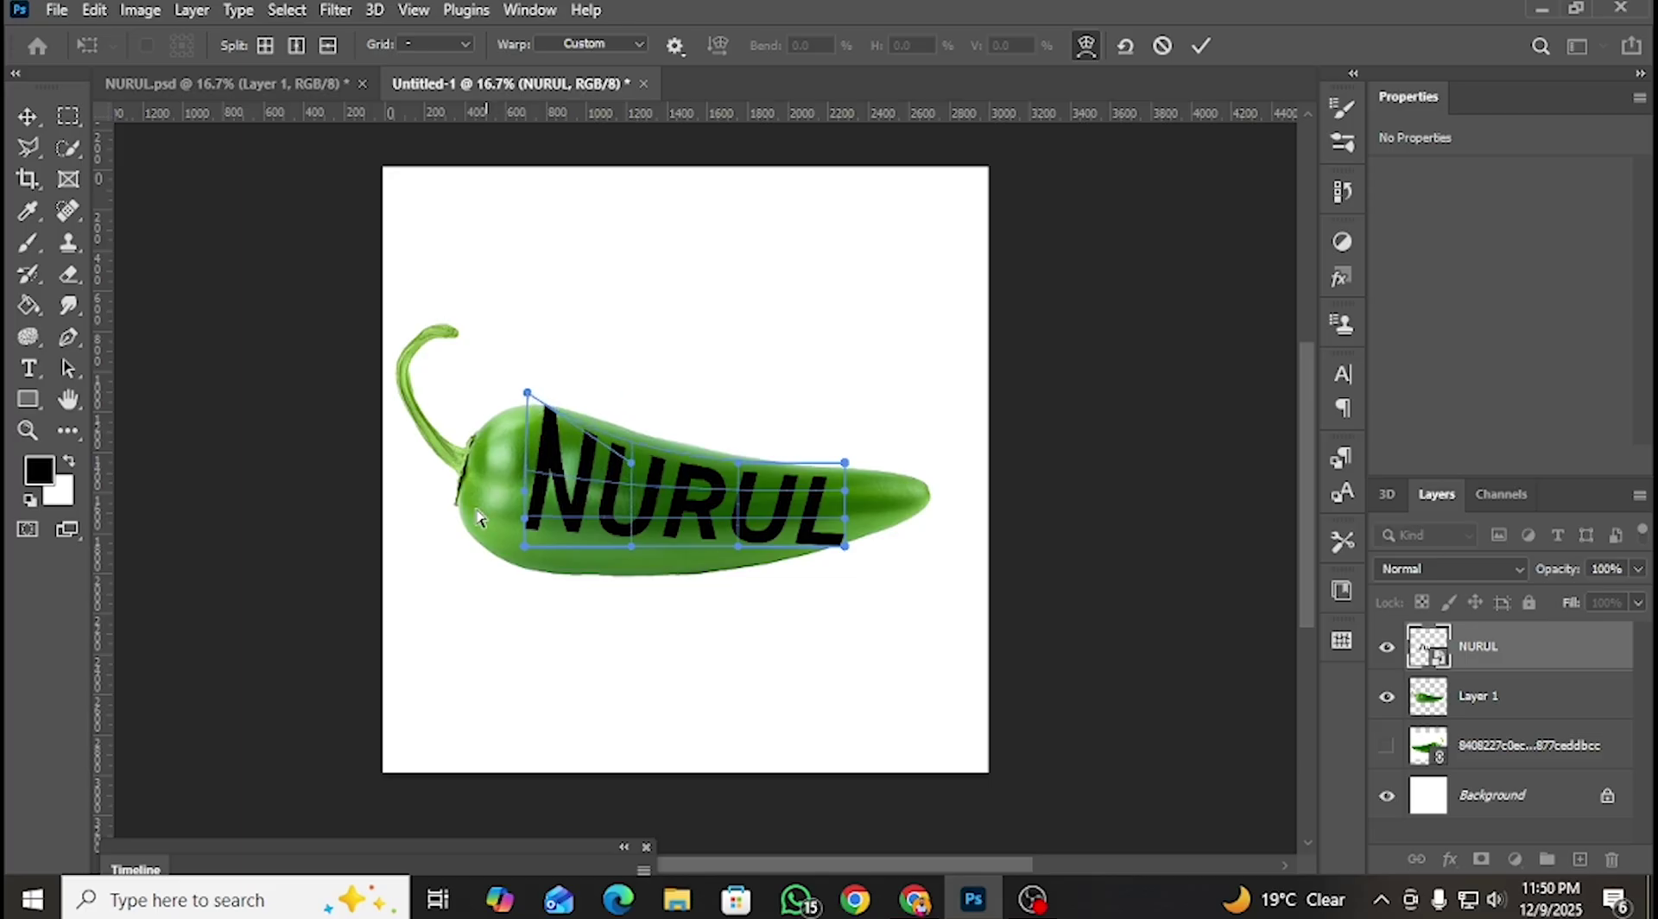
drag(524, 547, 432, 580)
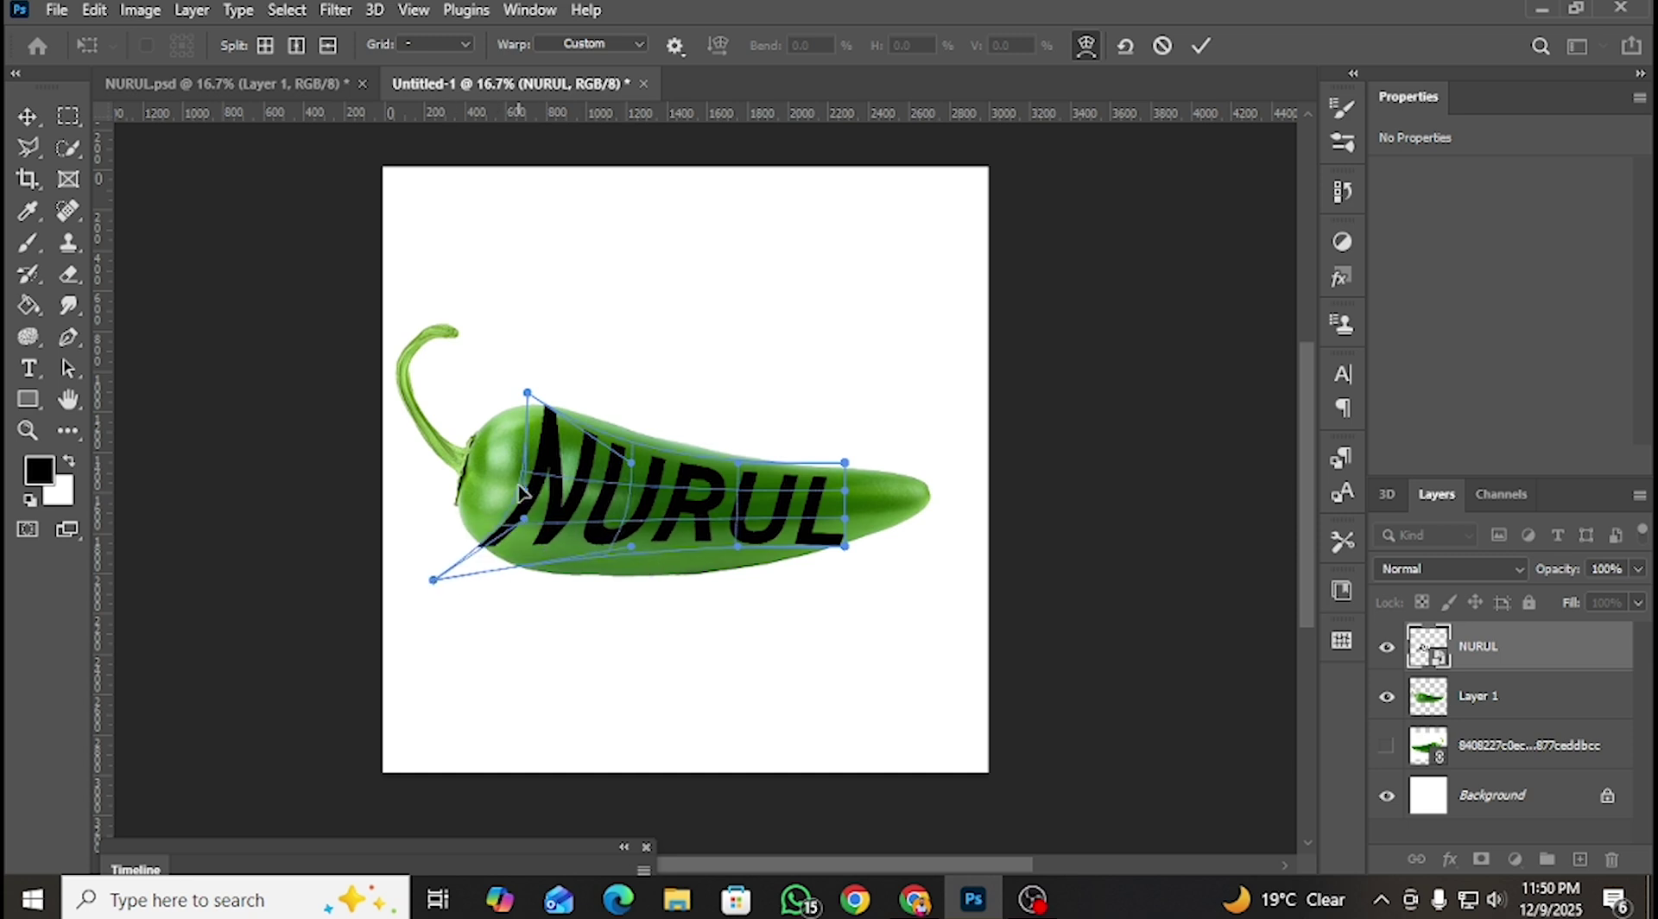
drag(526, 496, 458, 516)
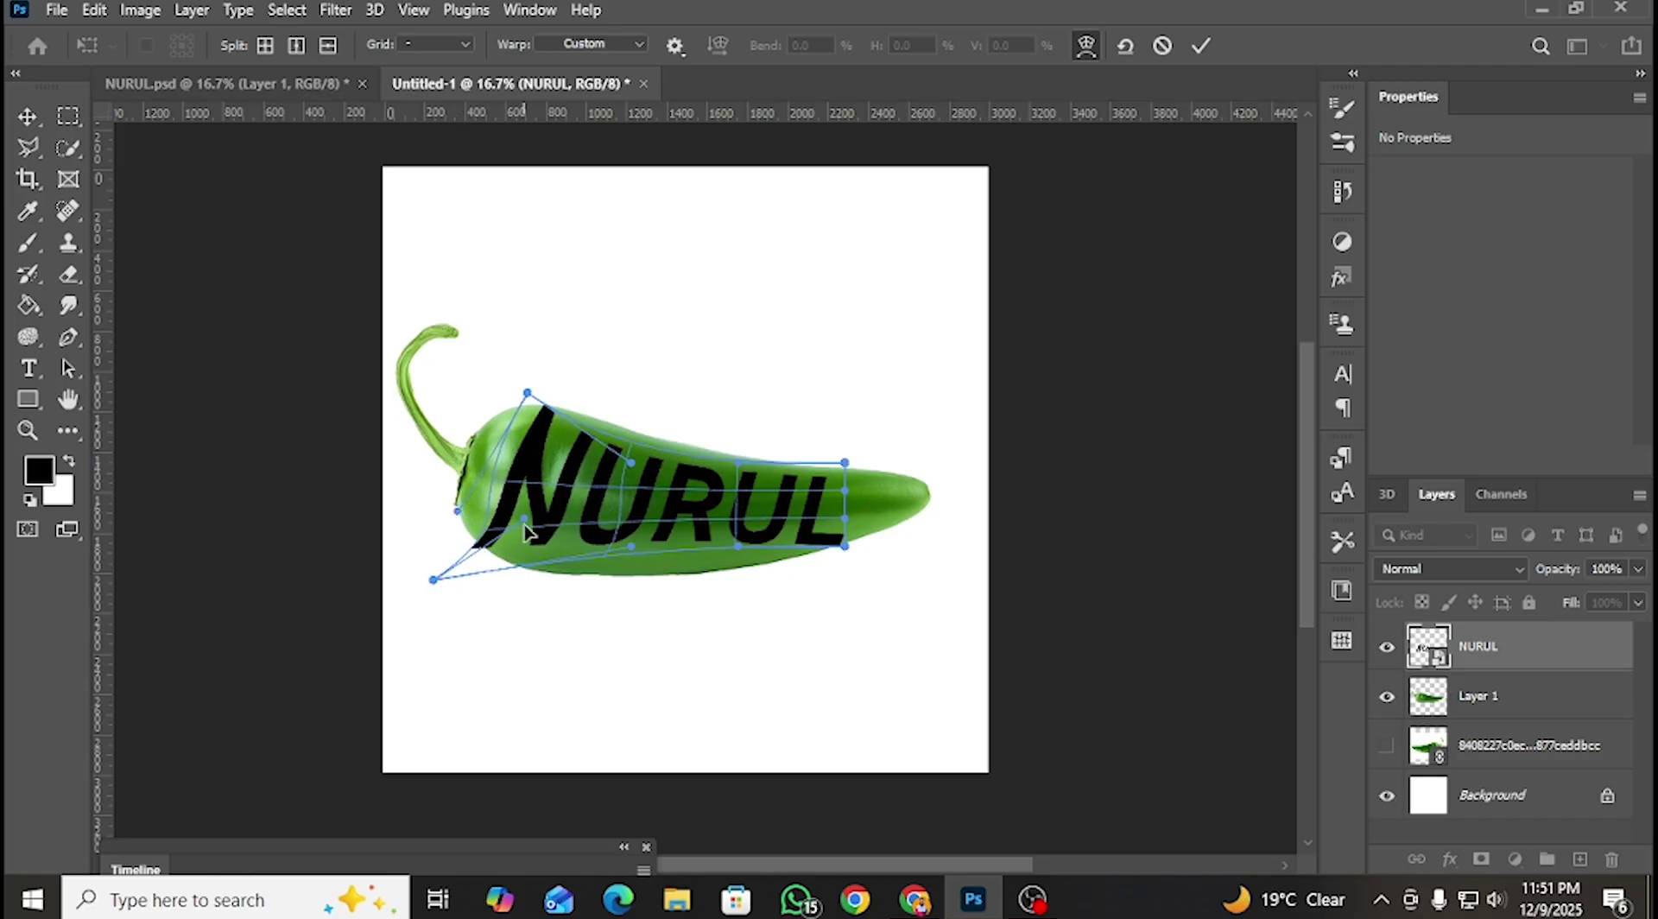
drag(510, 522, 458, 555)
drag(474, 497, 466, 505)
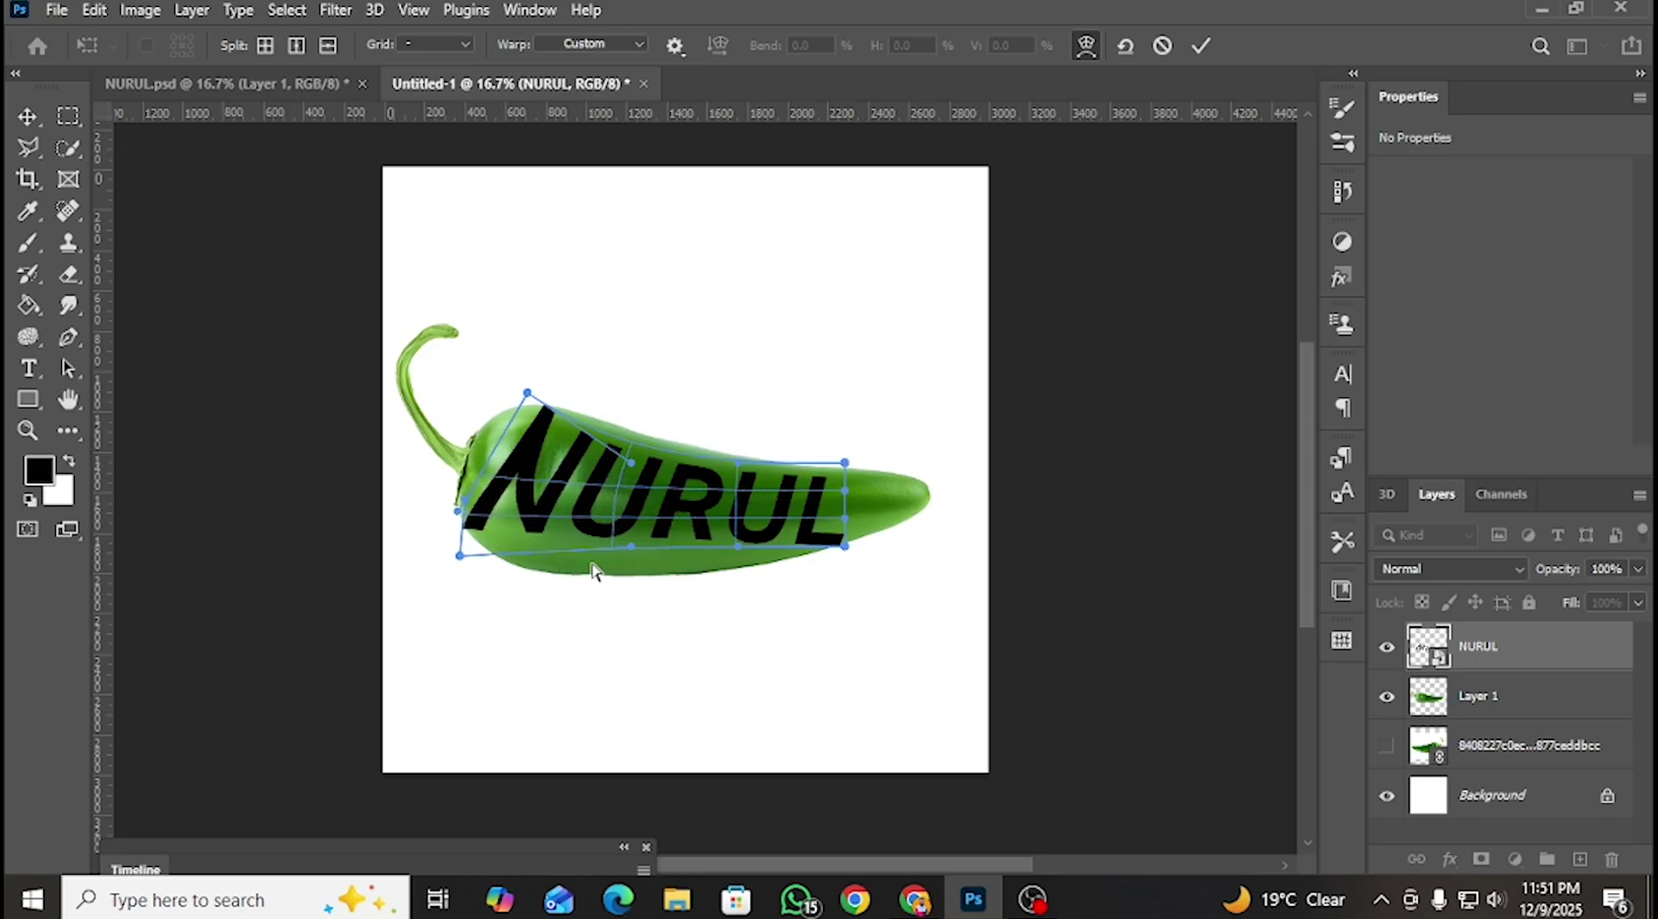
- Bend the warp's lower edge down along the pepper's underside and fit its upper edge and upper-right corner to the pepper's top contour
drag(633, 570, 593, 670)
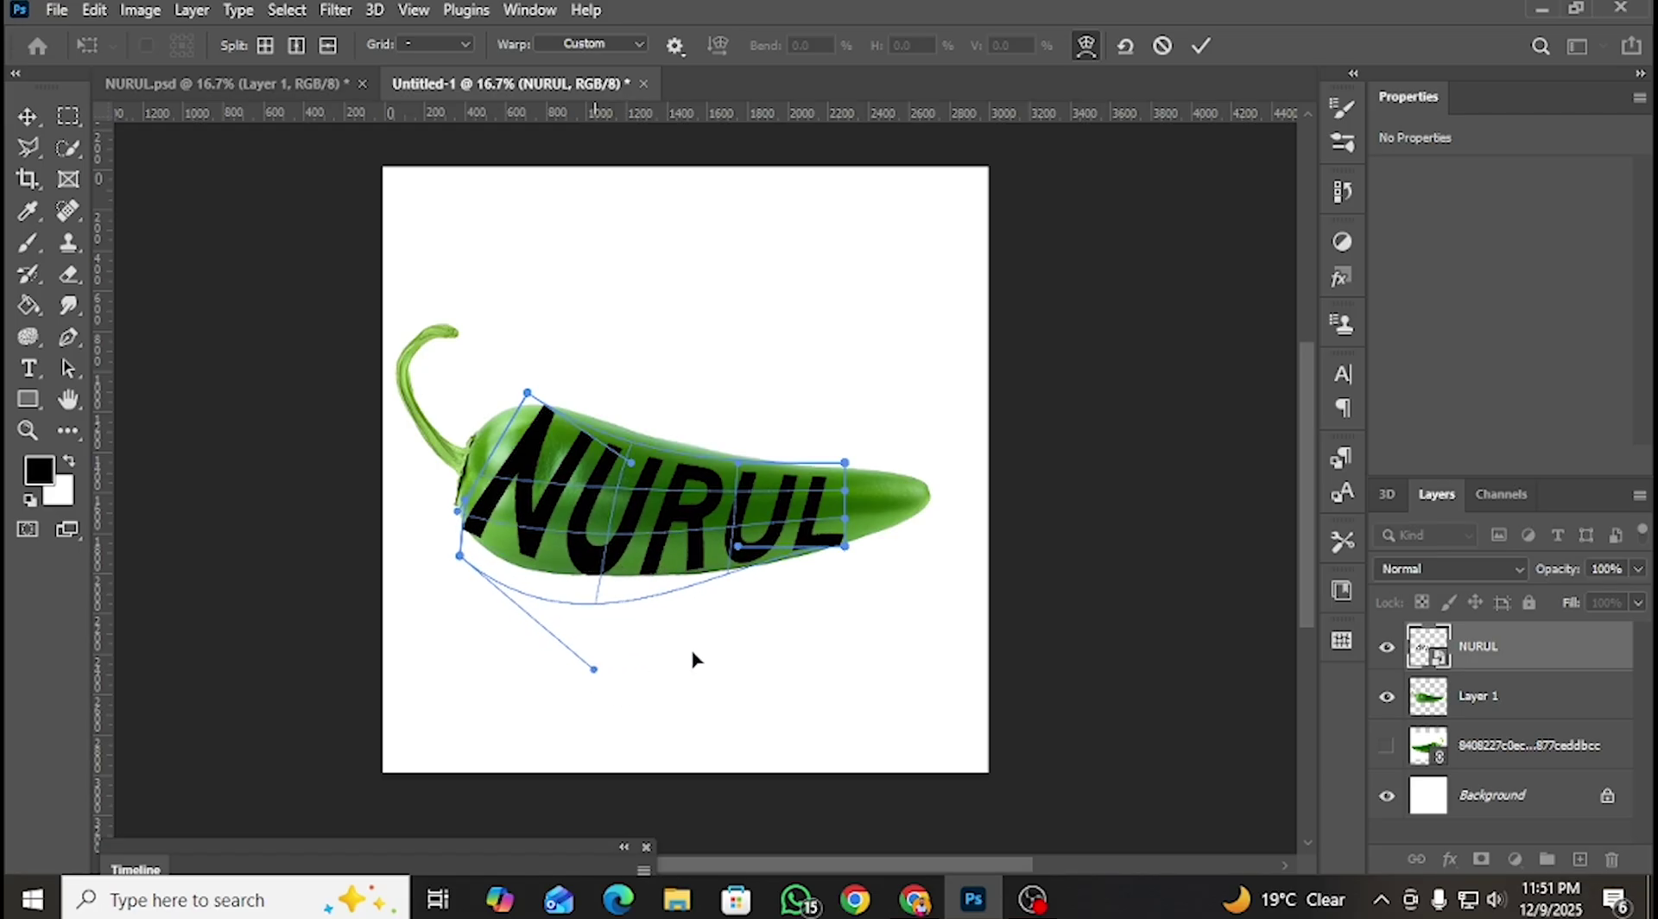
mouse_move(643, 466)
mouse_down()
mouse_move(665, 425)
mouse_move(648, 442)
mouse_up()
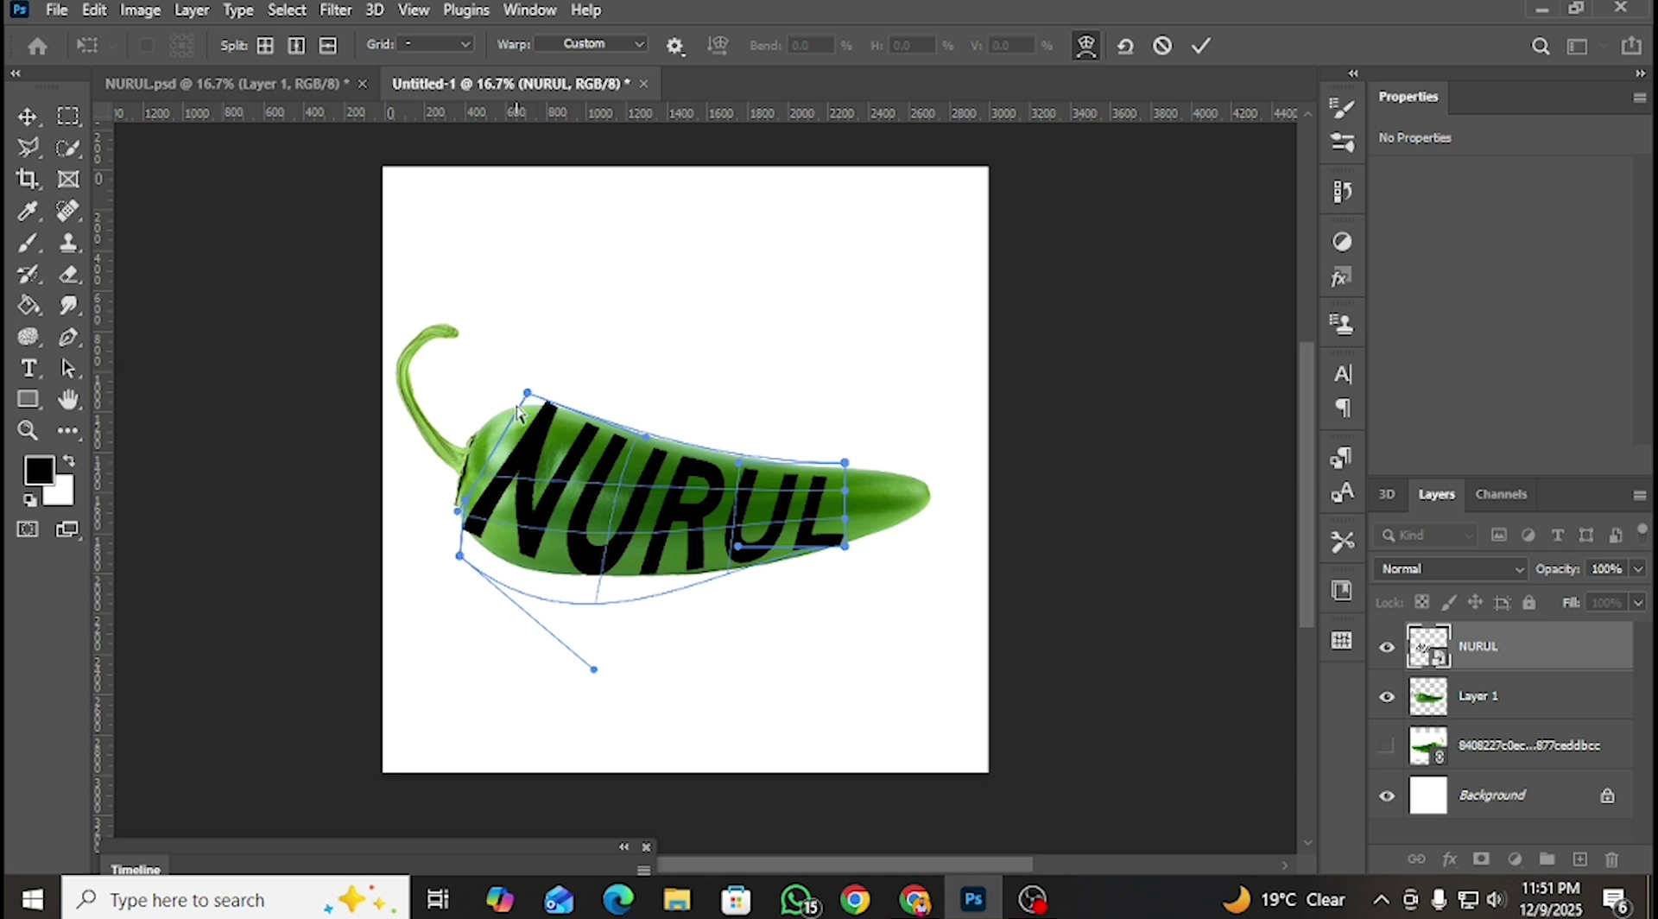
key(ctrl+plus)
drag(440, 347, 437, 350)
drag(610, 416, 630, 393)
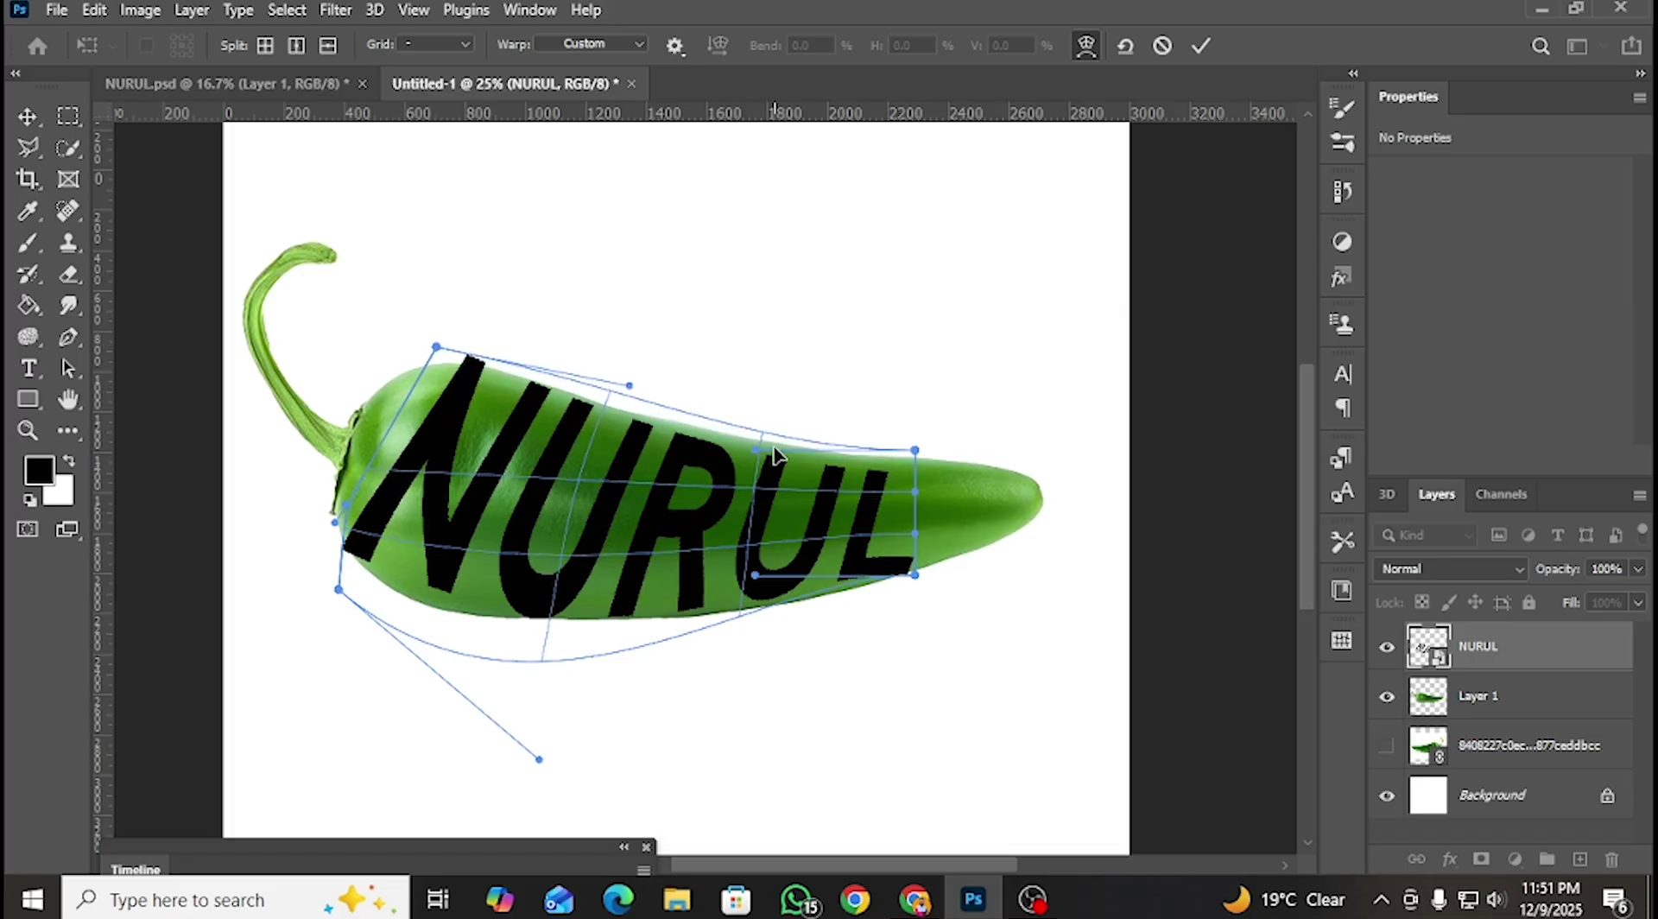
drag(764, 465, 769, 429)
drag(922, 456, 932, 427)
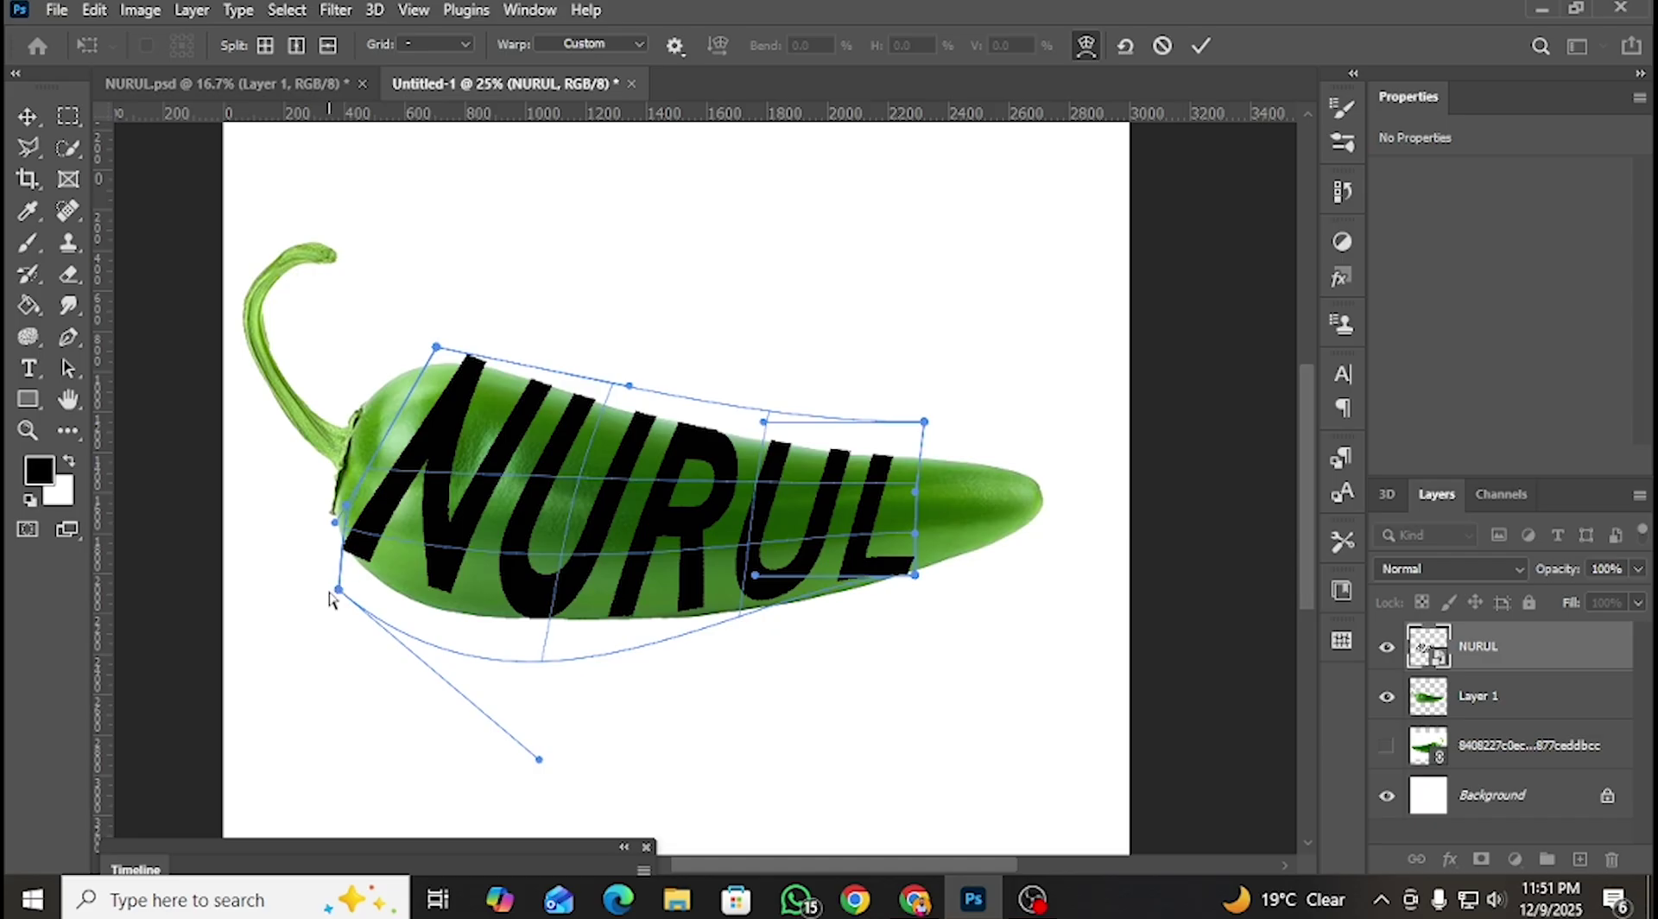
- Fine-tune the name warp's upper-left corner and left edge to the pepper's contour and apply the warp
drag(341, 594, 342, 590)
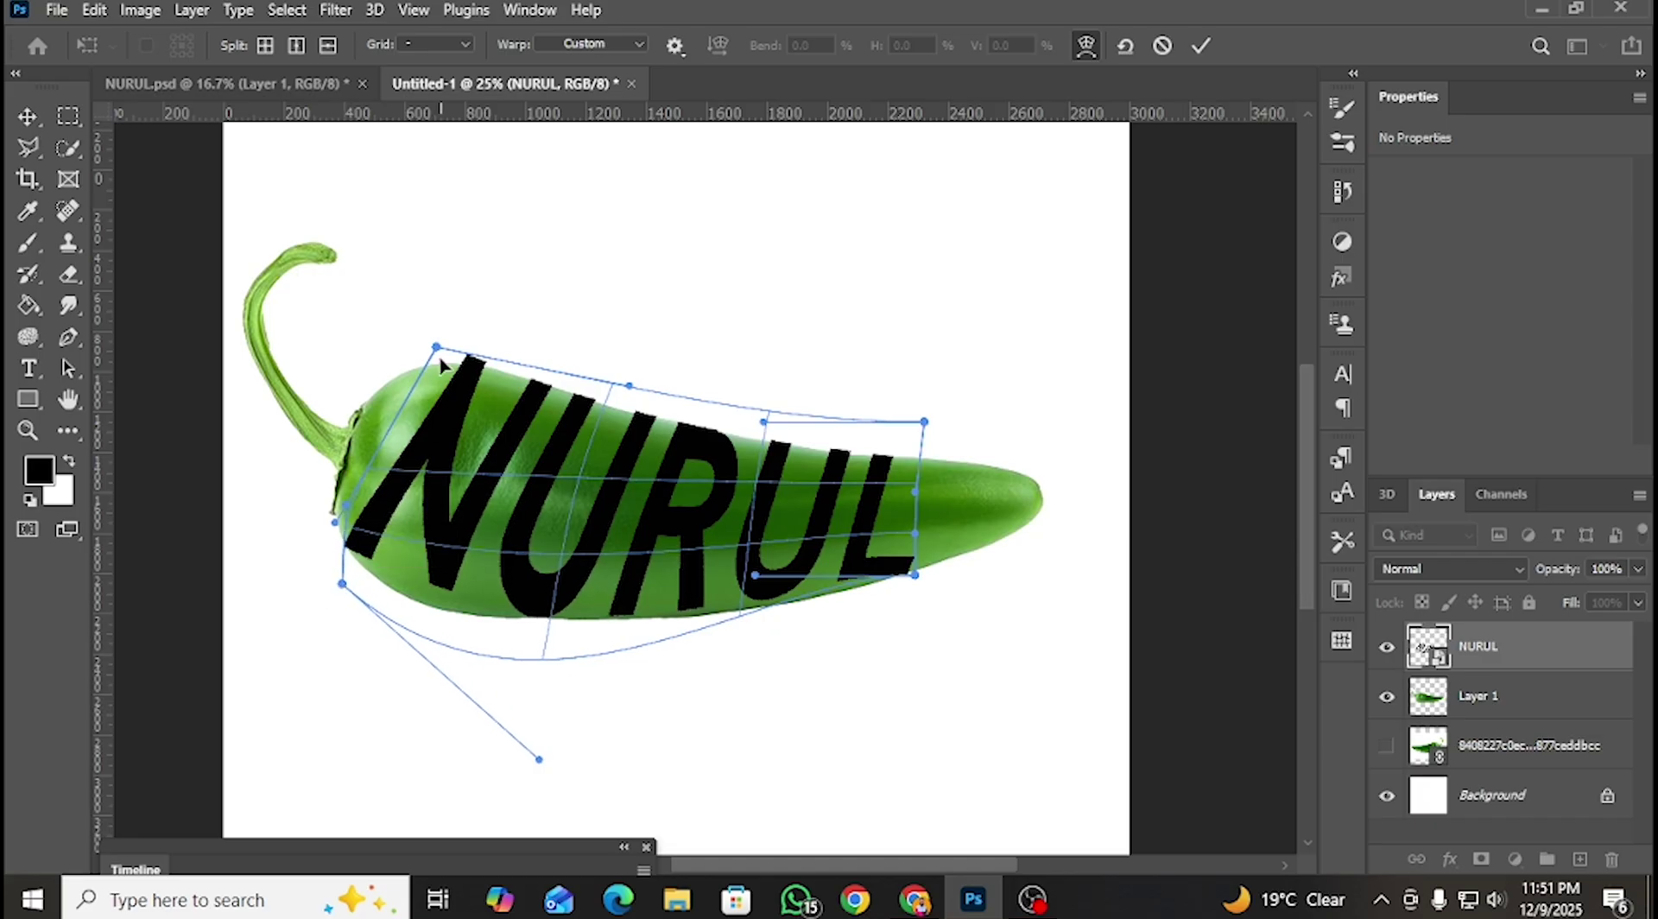
drag(437, 348, 436, 370)
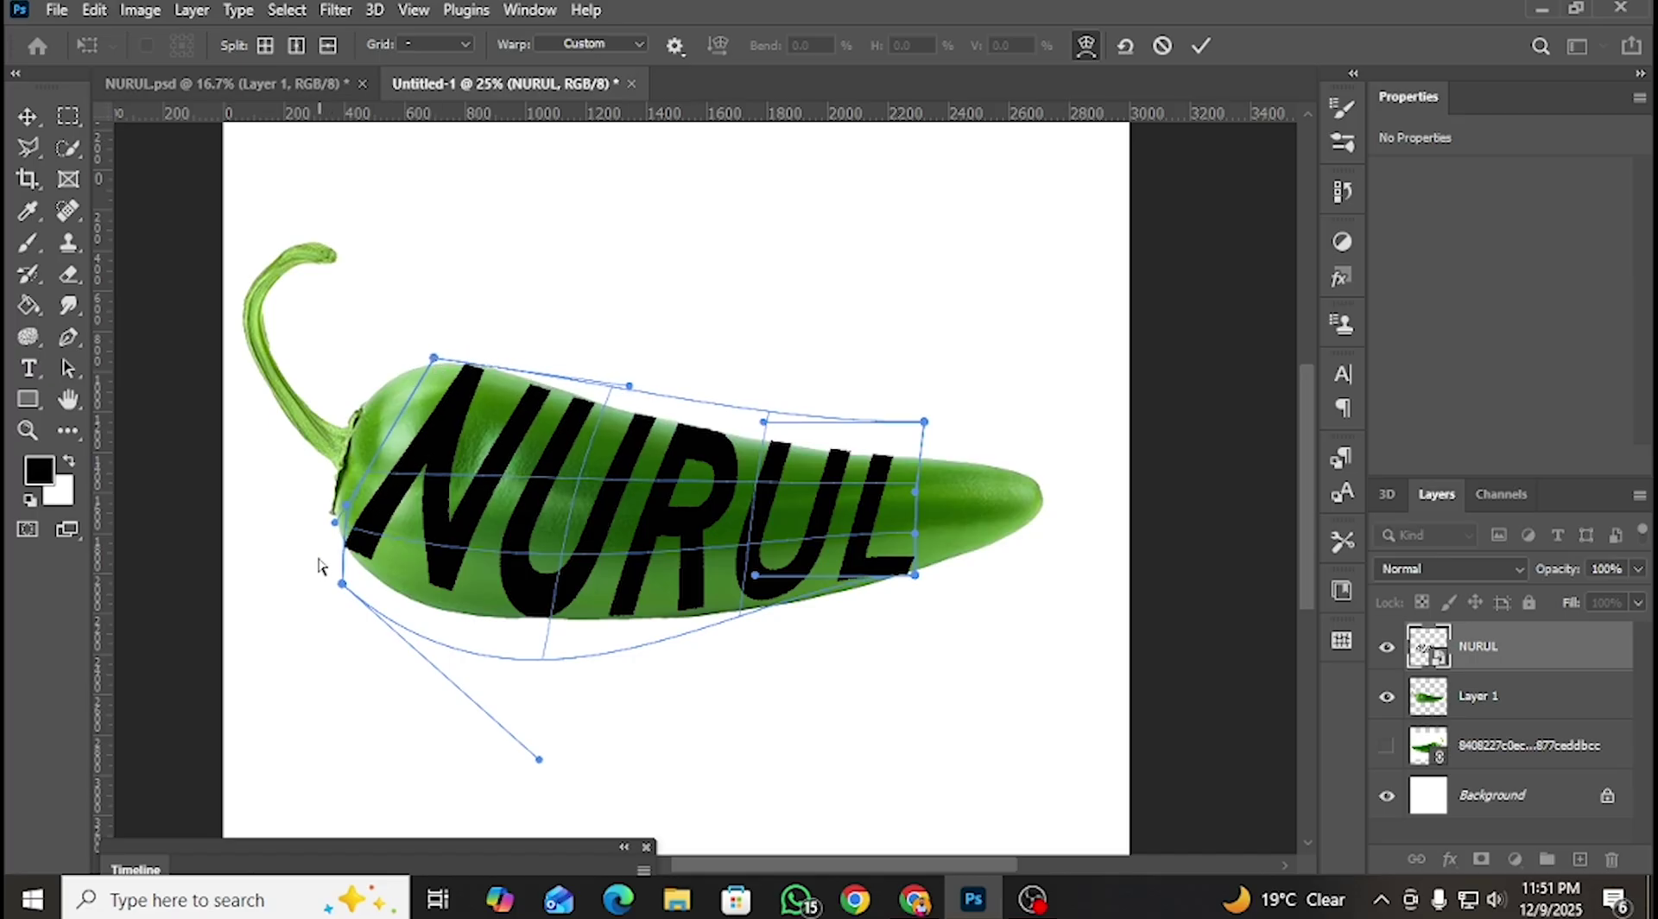
drag(333, 523, 338, 537)
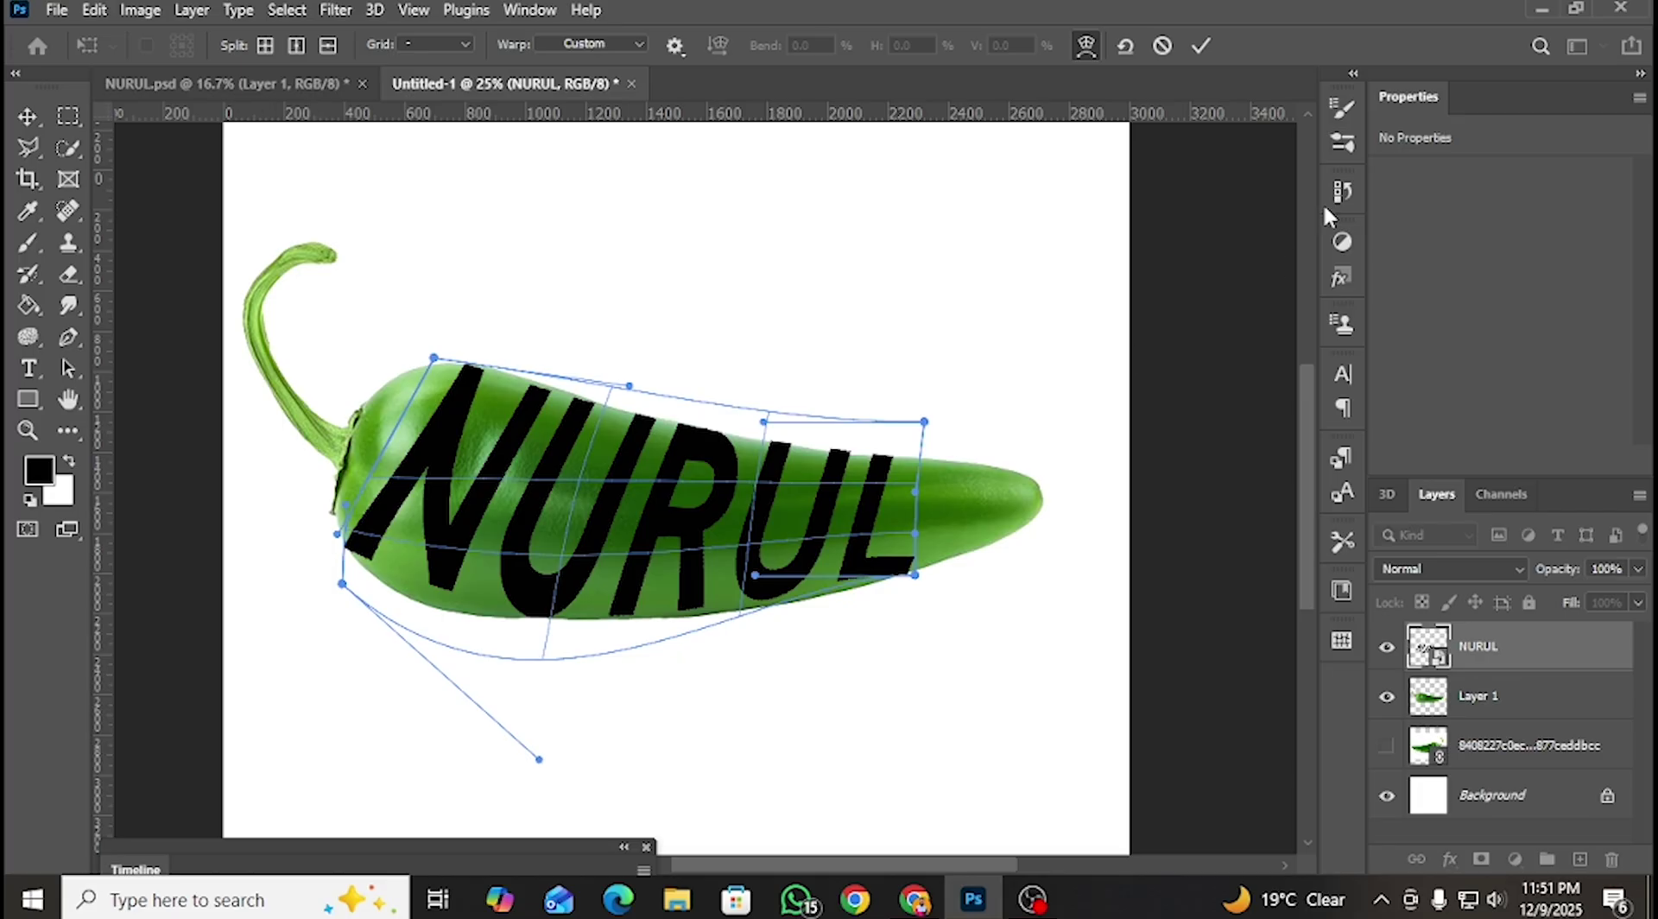
click(1201, 45)
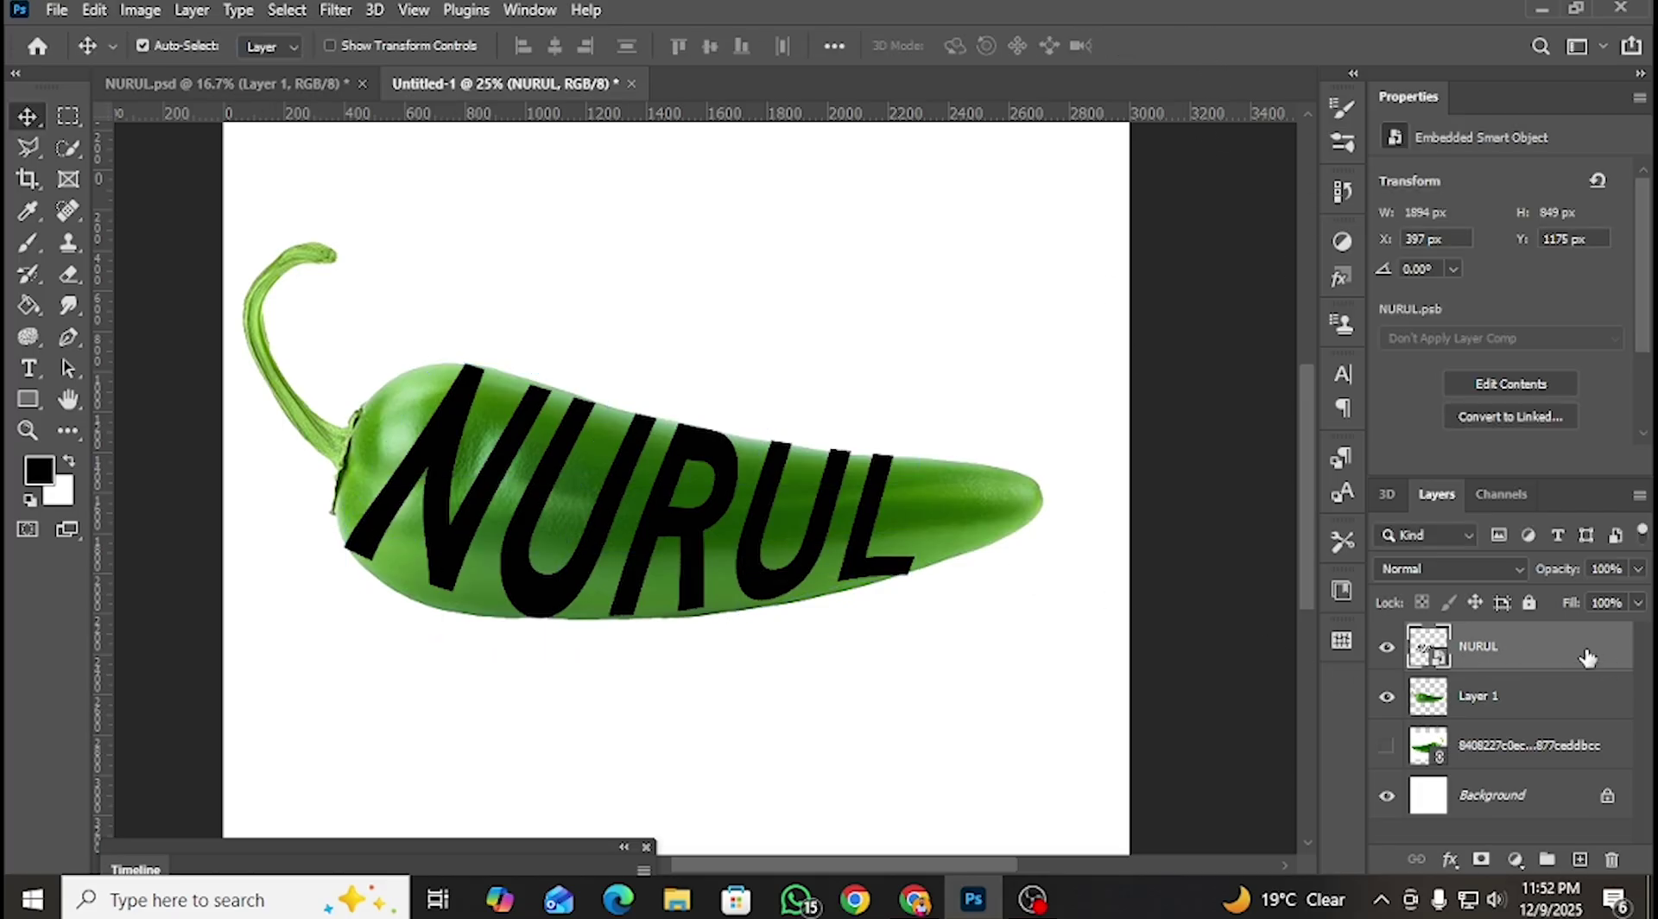
- Load the warped name's outline as a selection and add it as a layer mask on Layer 1
right_click(1540, 660)
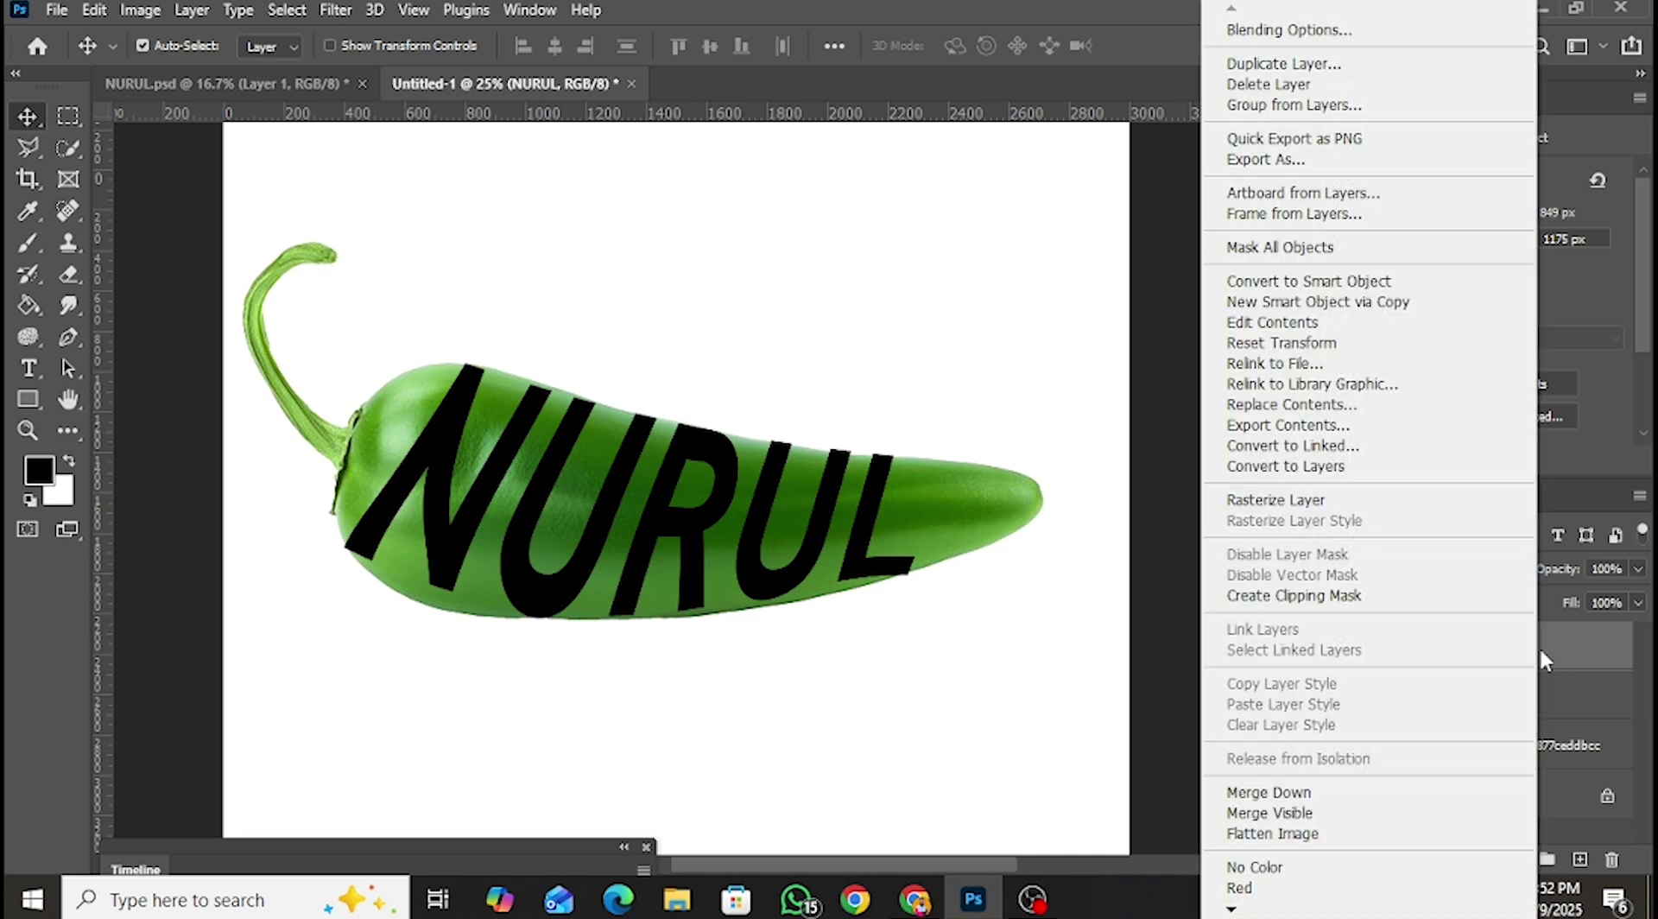
click(1567, 655)
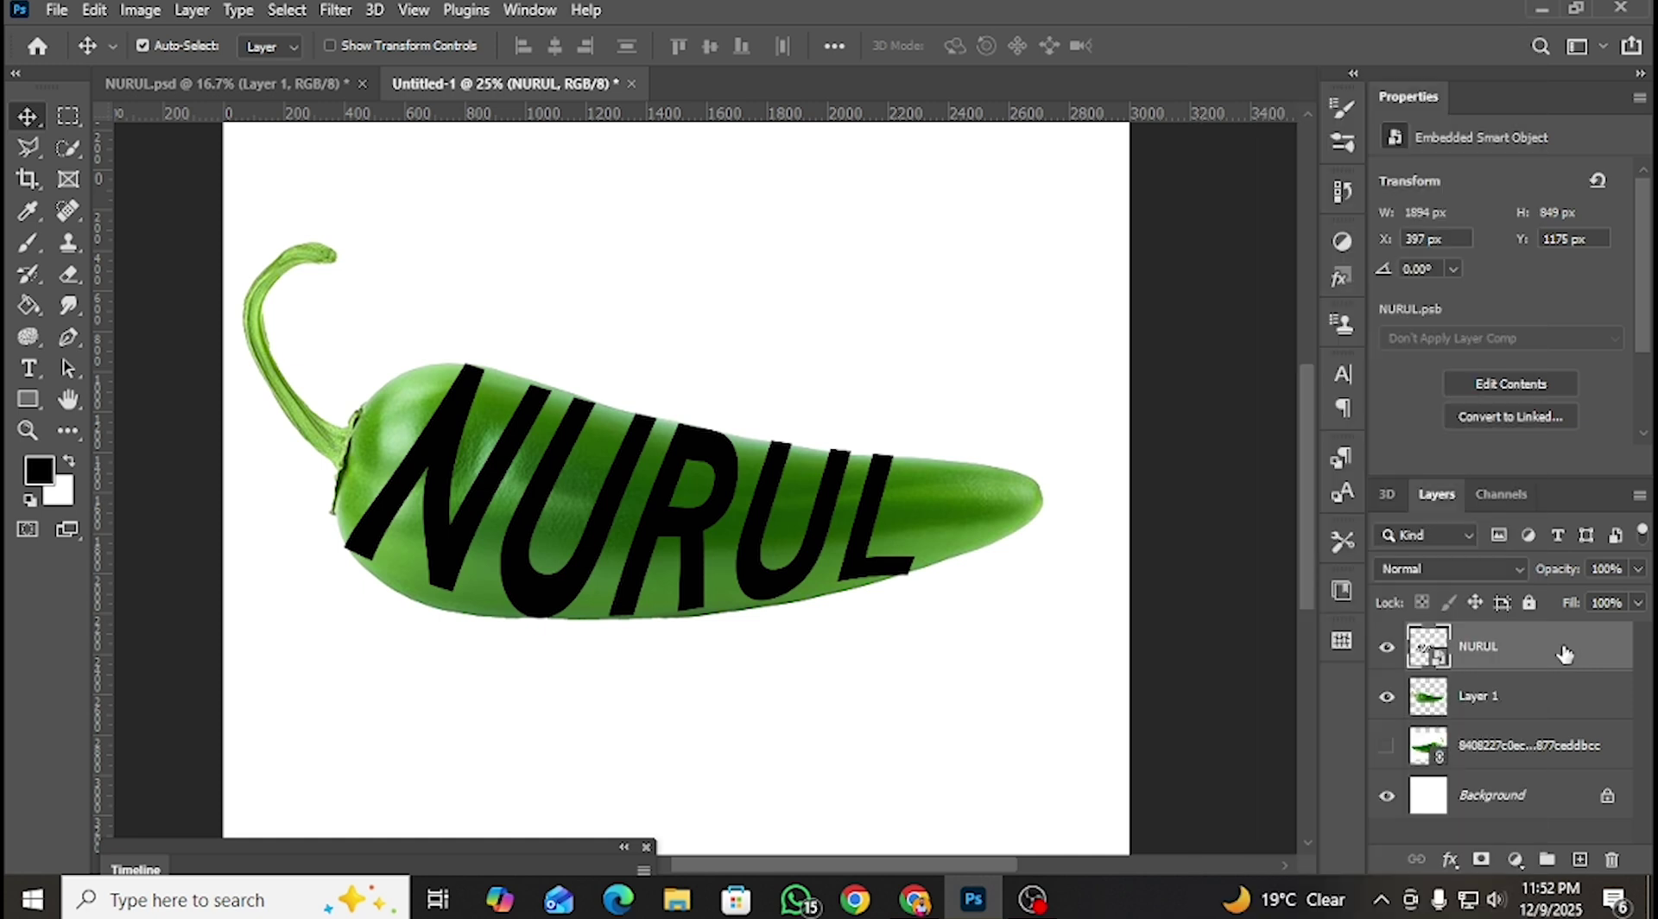
key(ctrl)
ctrl+click(1426, 656)
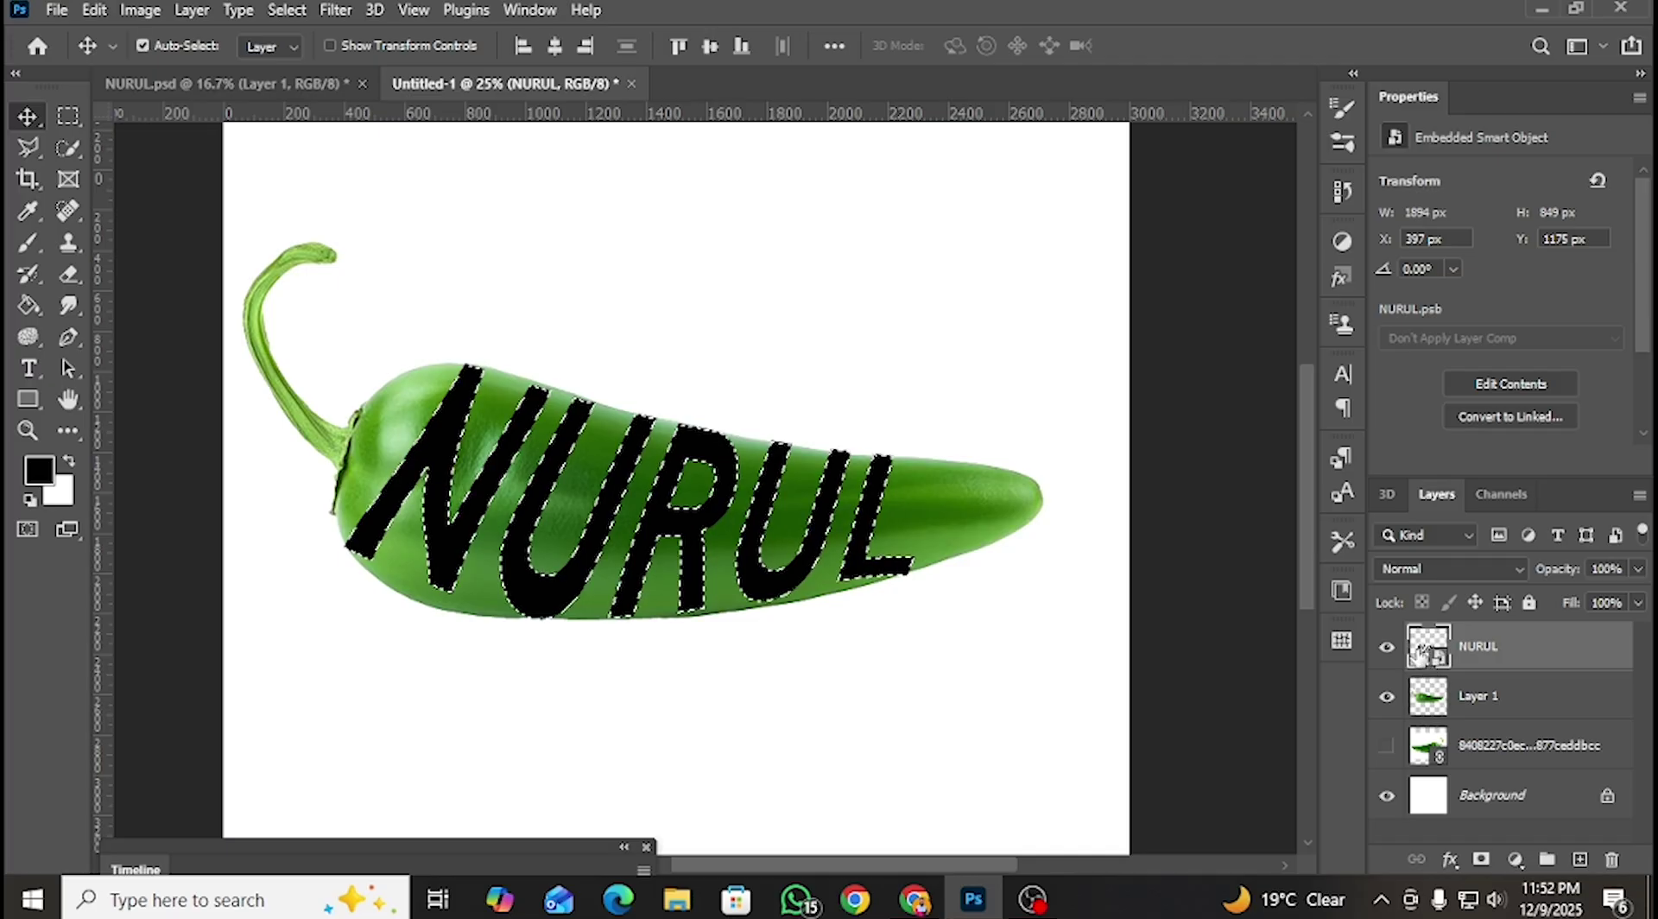
click(1508, 696)
click(1480, 859)
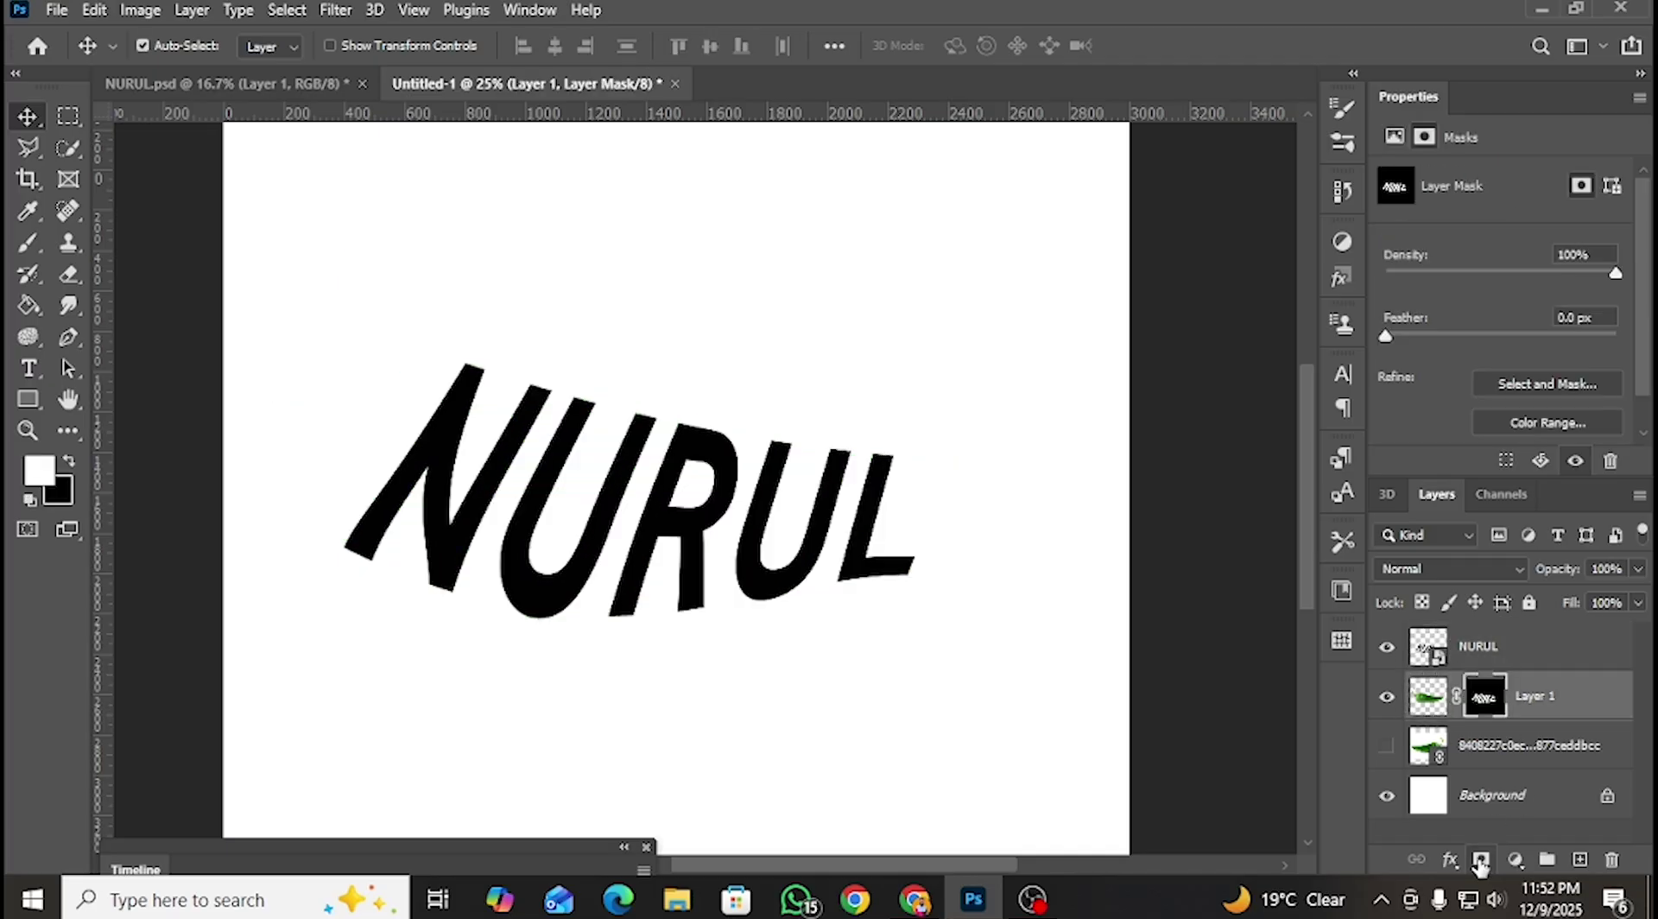
- Keep masked Layer 1 visible and hide the black name layer above it
click(1387, 699)
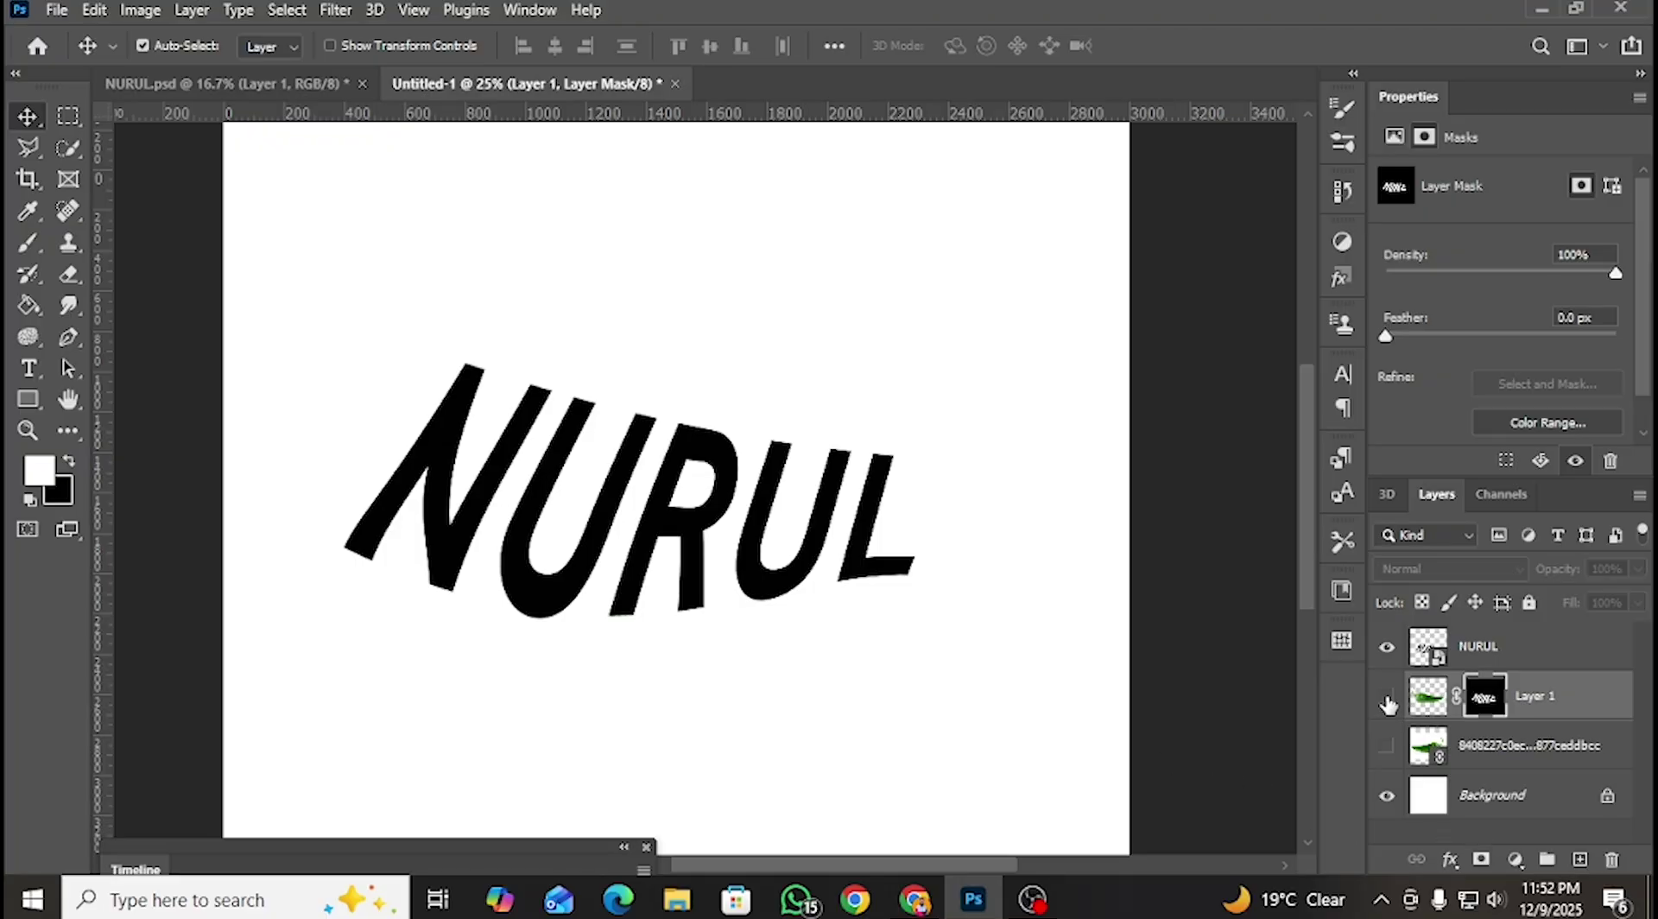
click(1388, 699)
click(1386, 646)
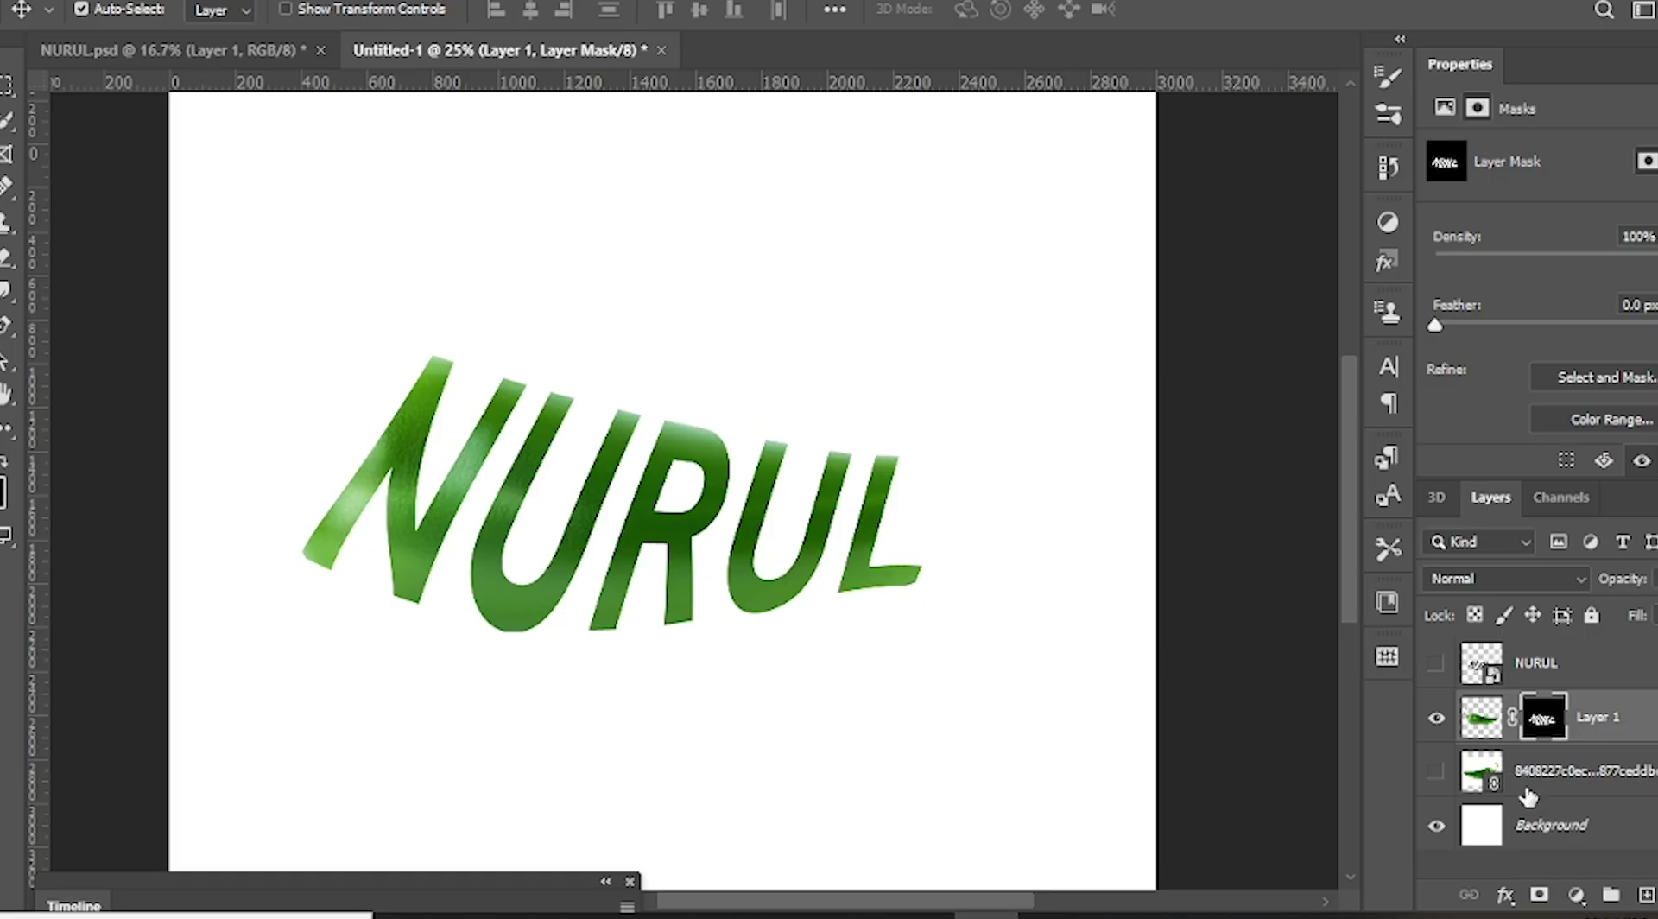
- Add a new empty layer directly beneath Layer 1 and switch to the Brush tool
click(1643, 895)
drag(1621, 727, 1606, 816)
key(b)
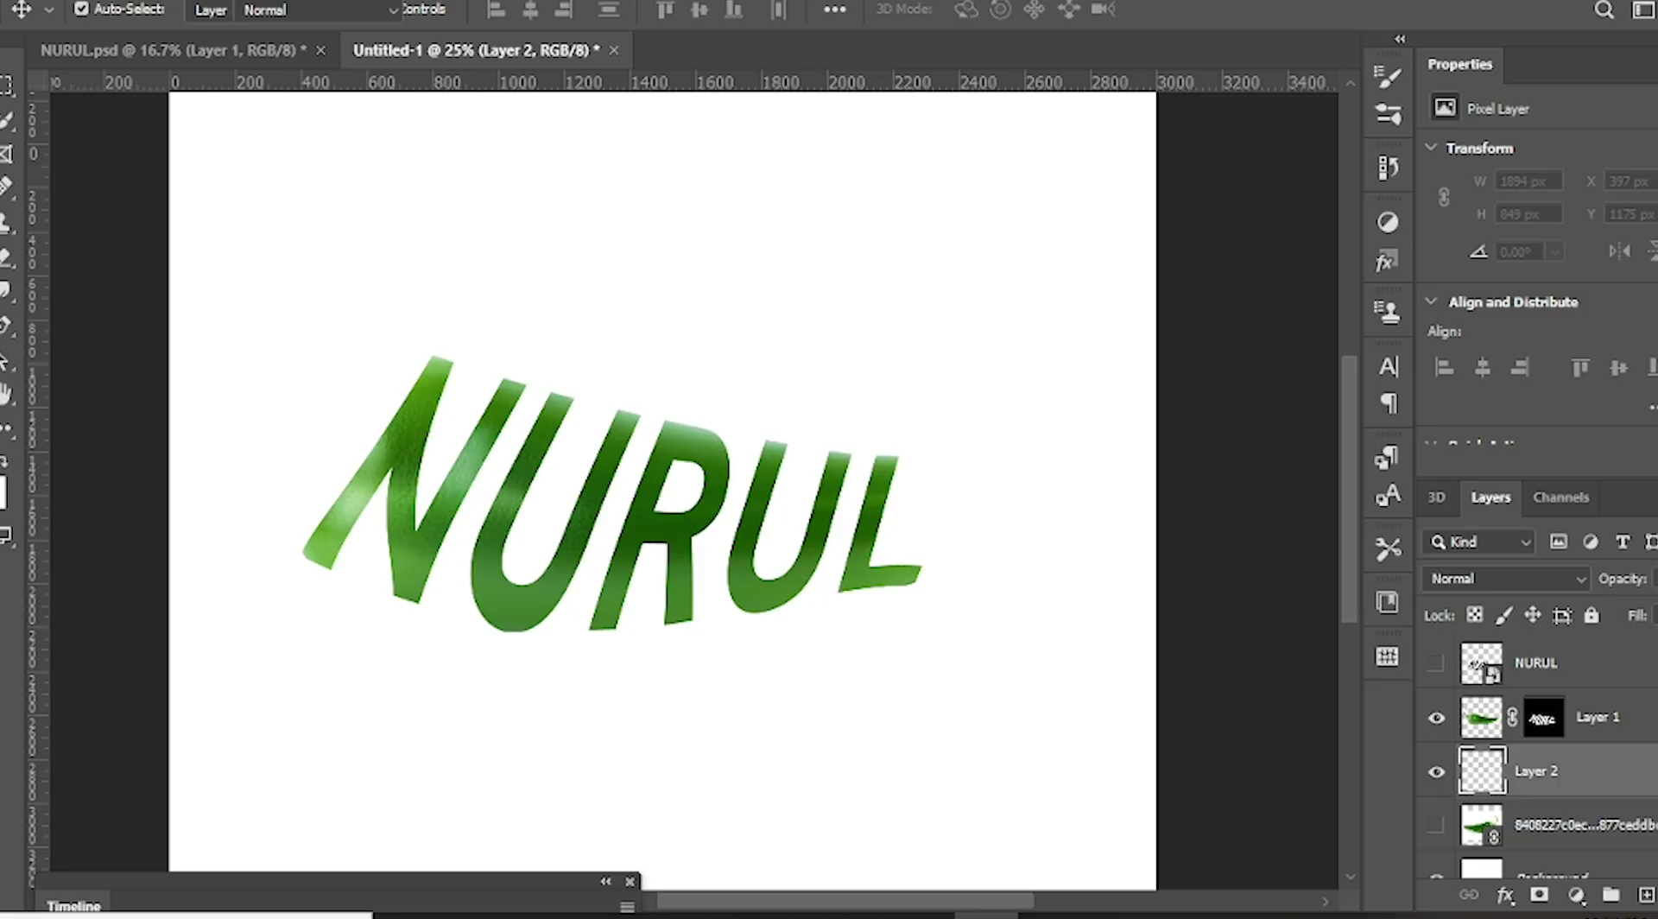
- Paint white on Layer 1's mask to reveal the pepper's stem and rounded end beside the first letter
drag(397, 352, 338, 416)
key(ctrl+z)
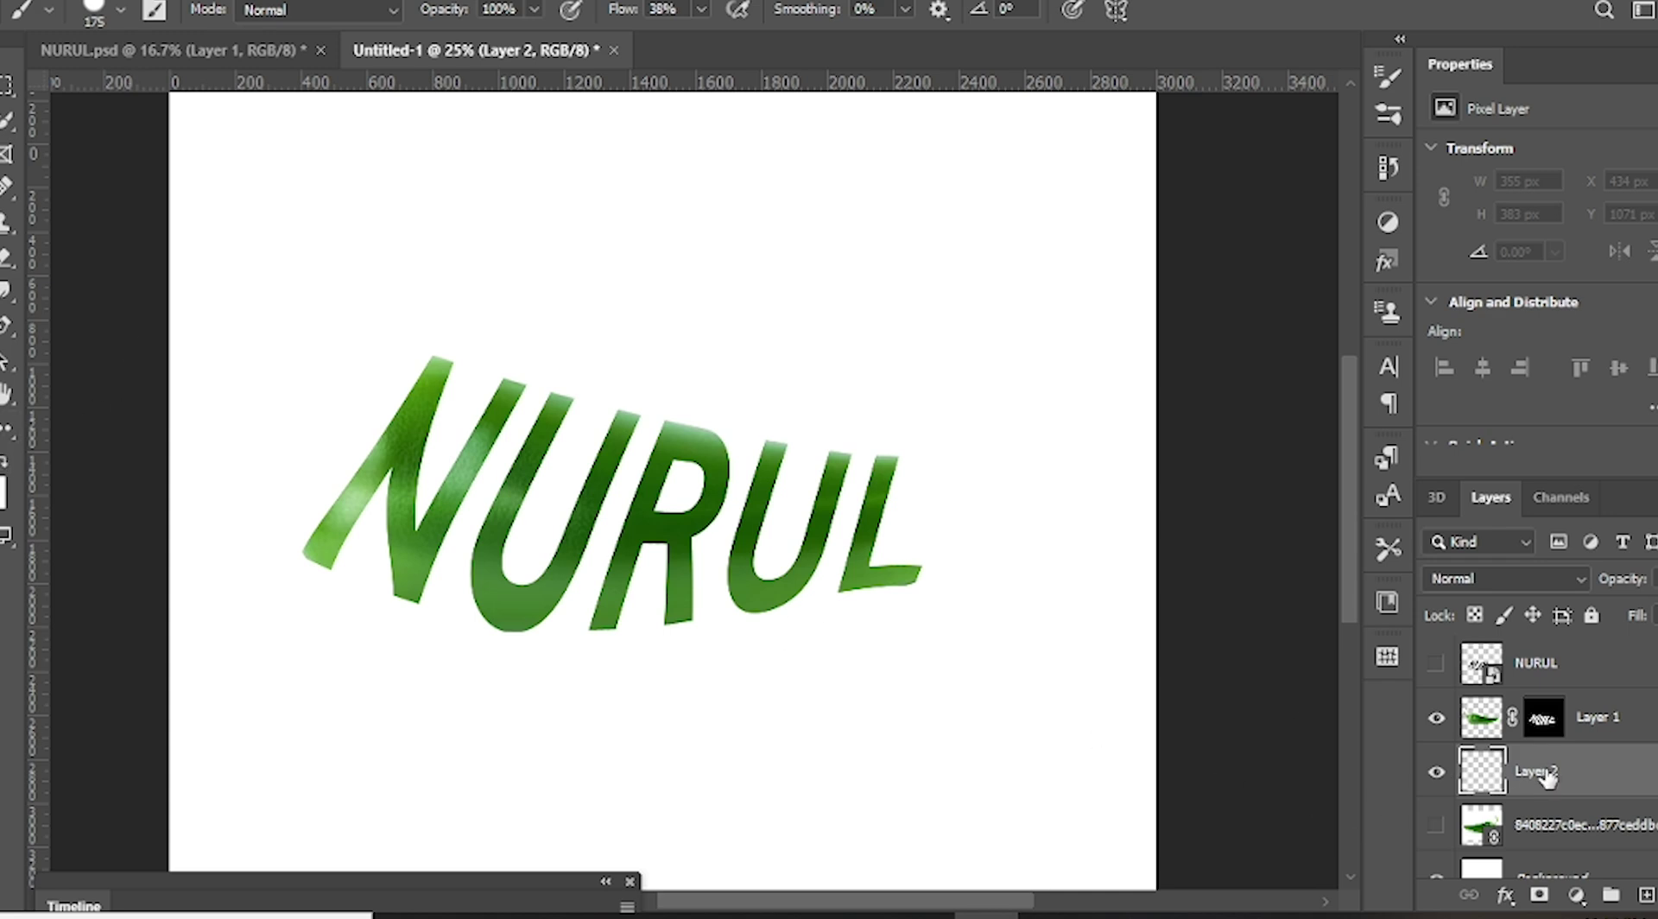
mouse_move(344, 386)
mouse_down()
mouse_move(304, 460)
mouse_move(416, 372)
mouse_move(362, 429)
mouse_move(317, 538)
mouse_move(301, 475)
mouse_move(223, 344)
mouse_move(202, 240)
mouse_move(240, 179)
mouse_move(296, 281)
mouse_move(260, 244)
mouse_up()
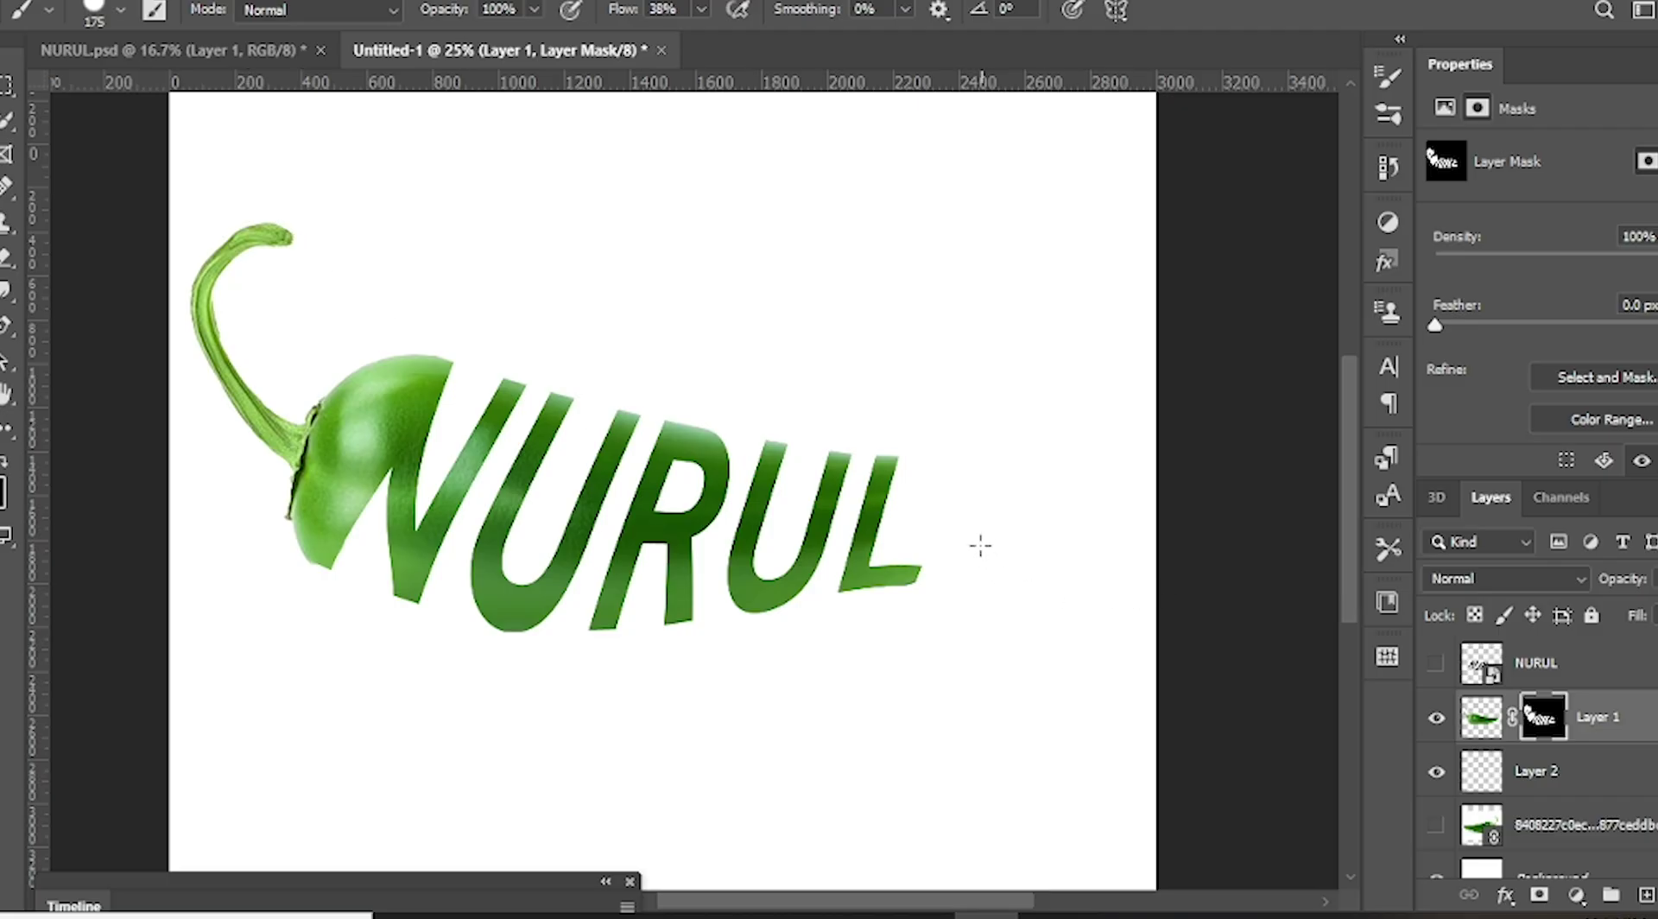
- Paint white on Layer 1's mask to reveal the pepper's tip over the last letter, undoing stray strokes along its lower edge
mouse_move(980, 545)
mouse_down()
mouse_move(948, 509)
mouse_move(1114, 501)
mouse_move(964, 503)
mouse_move(905, 480)
mouse_move(993, 471)
mouse_move(1085, 515)
mouse_move(896, 585)
mouse_move(881, 553)
mouse_move(867, 589)
mouse_up()
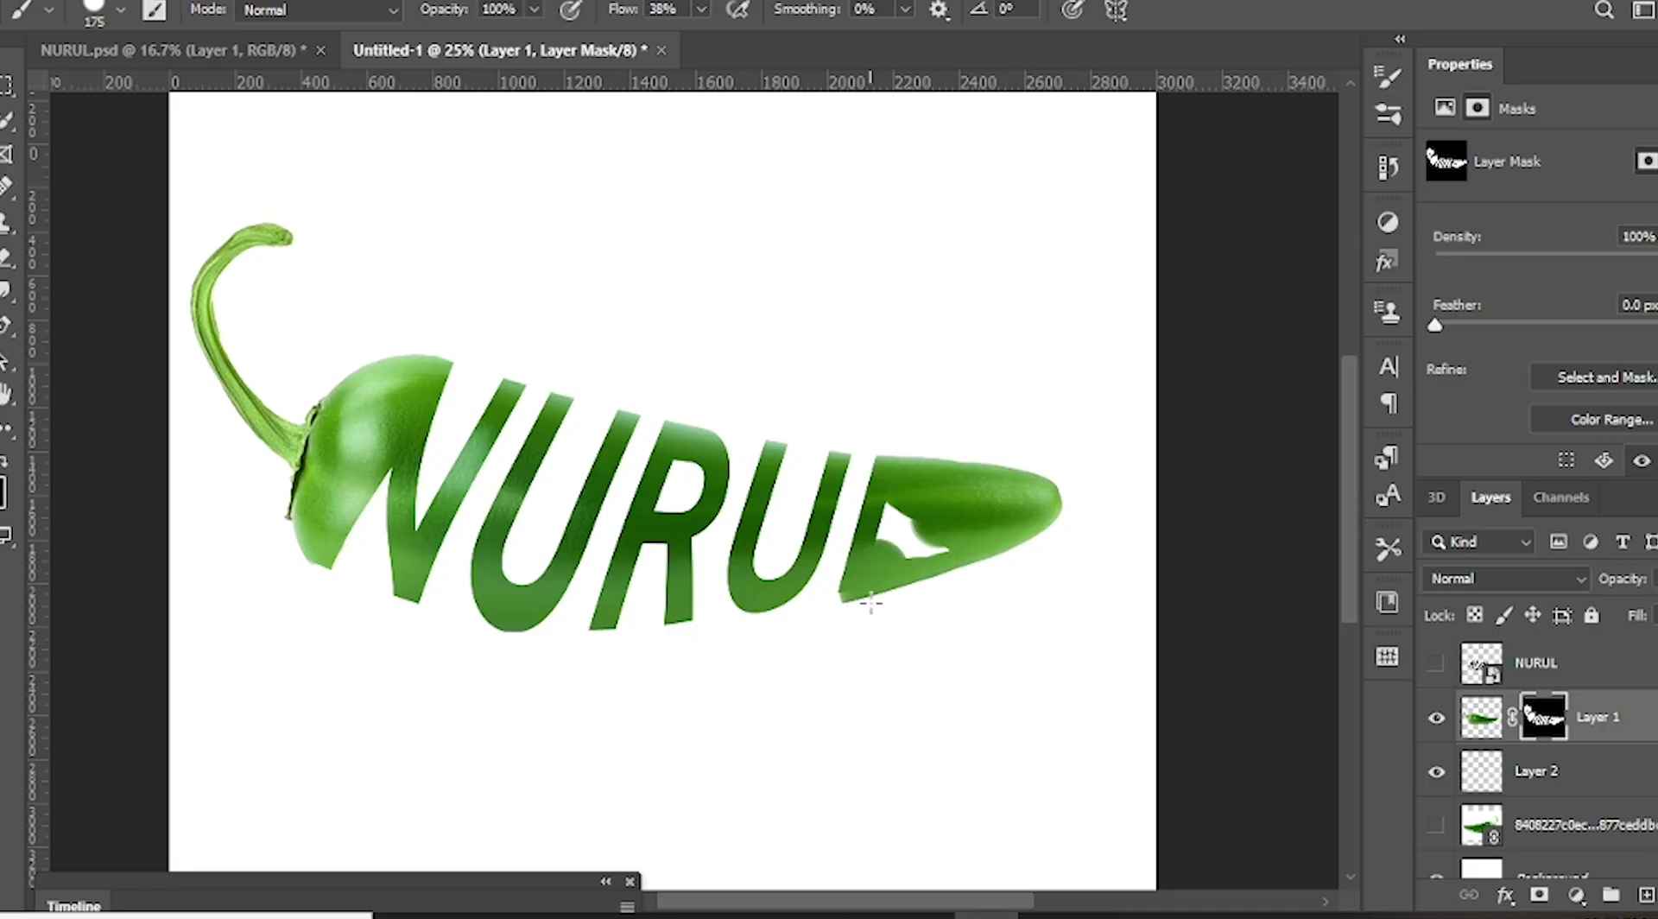
mouse_move(873, 578)
mouse_down()
mouse_move(933, 480)
mouse_move(947, 539)
mouse_move(864, 586)
mouse_up()
key(ctrl+z)
mouse_move(934, 512)
mouse_down()
mouse_move(918, 542)
mouse_move(895, 551)
mouse_move(892, 530)
mouse_up()
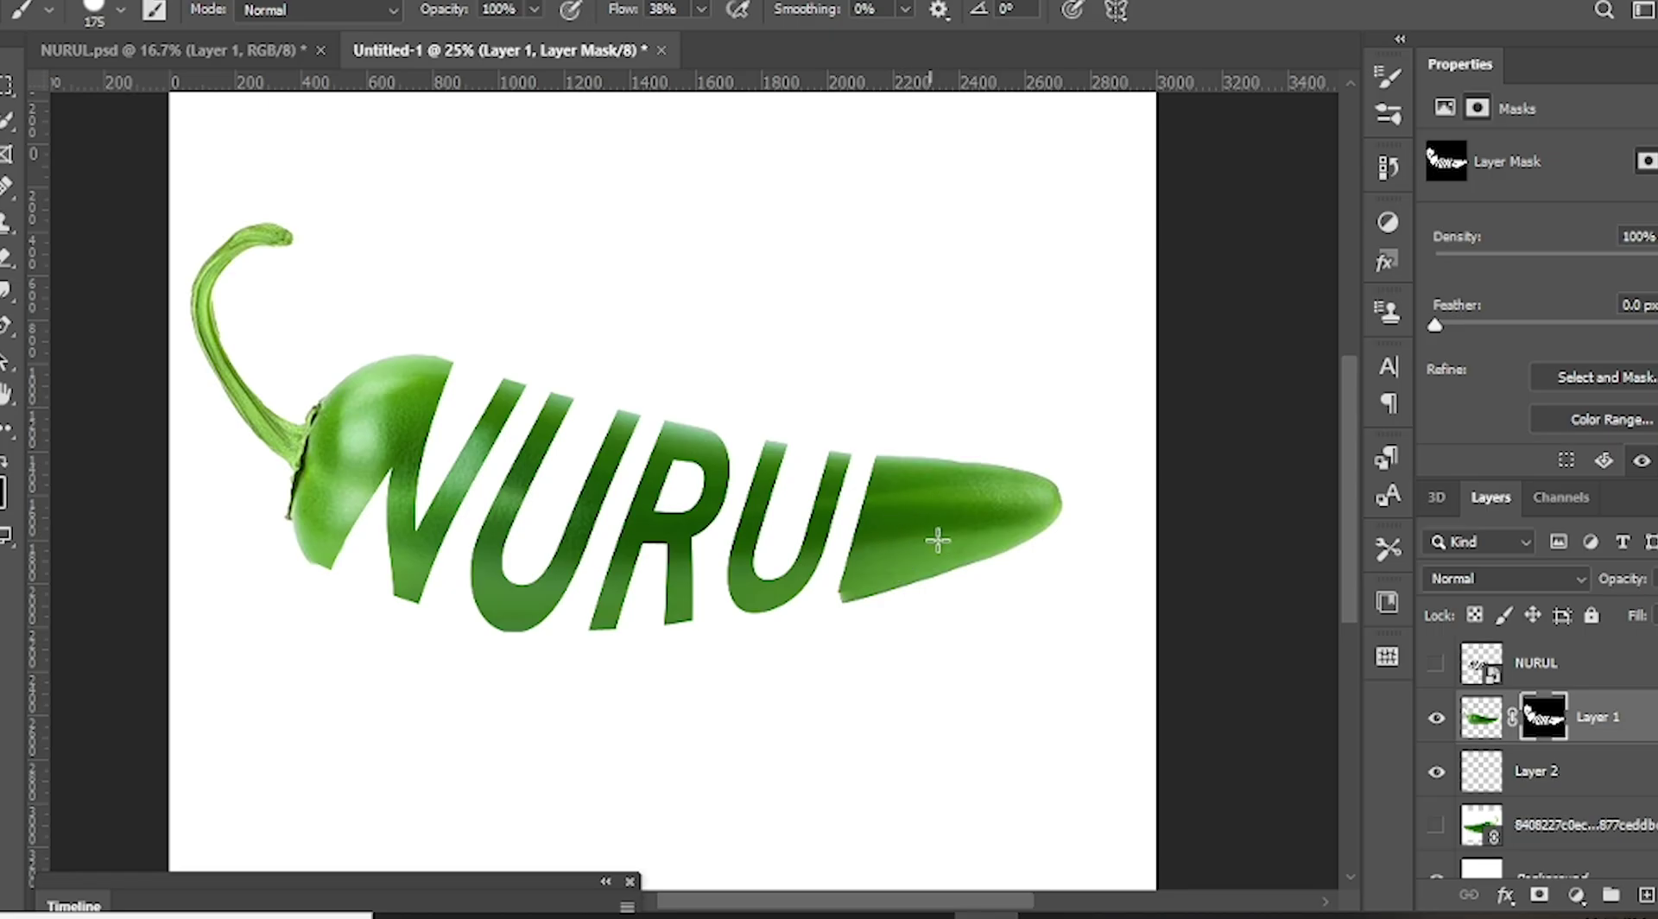
mouse_move(883, 588)
mouse_down()
mouse_move(840, 596)
mouse_move(859, 592)
mouse_up()
key(ctrl+z)
key(v)
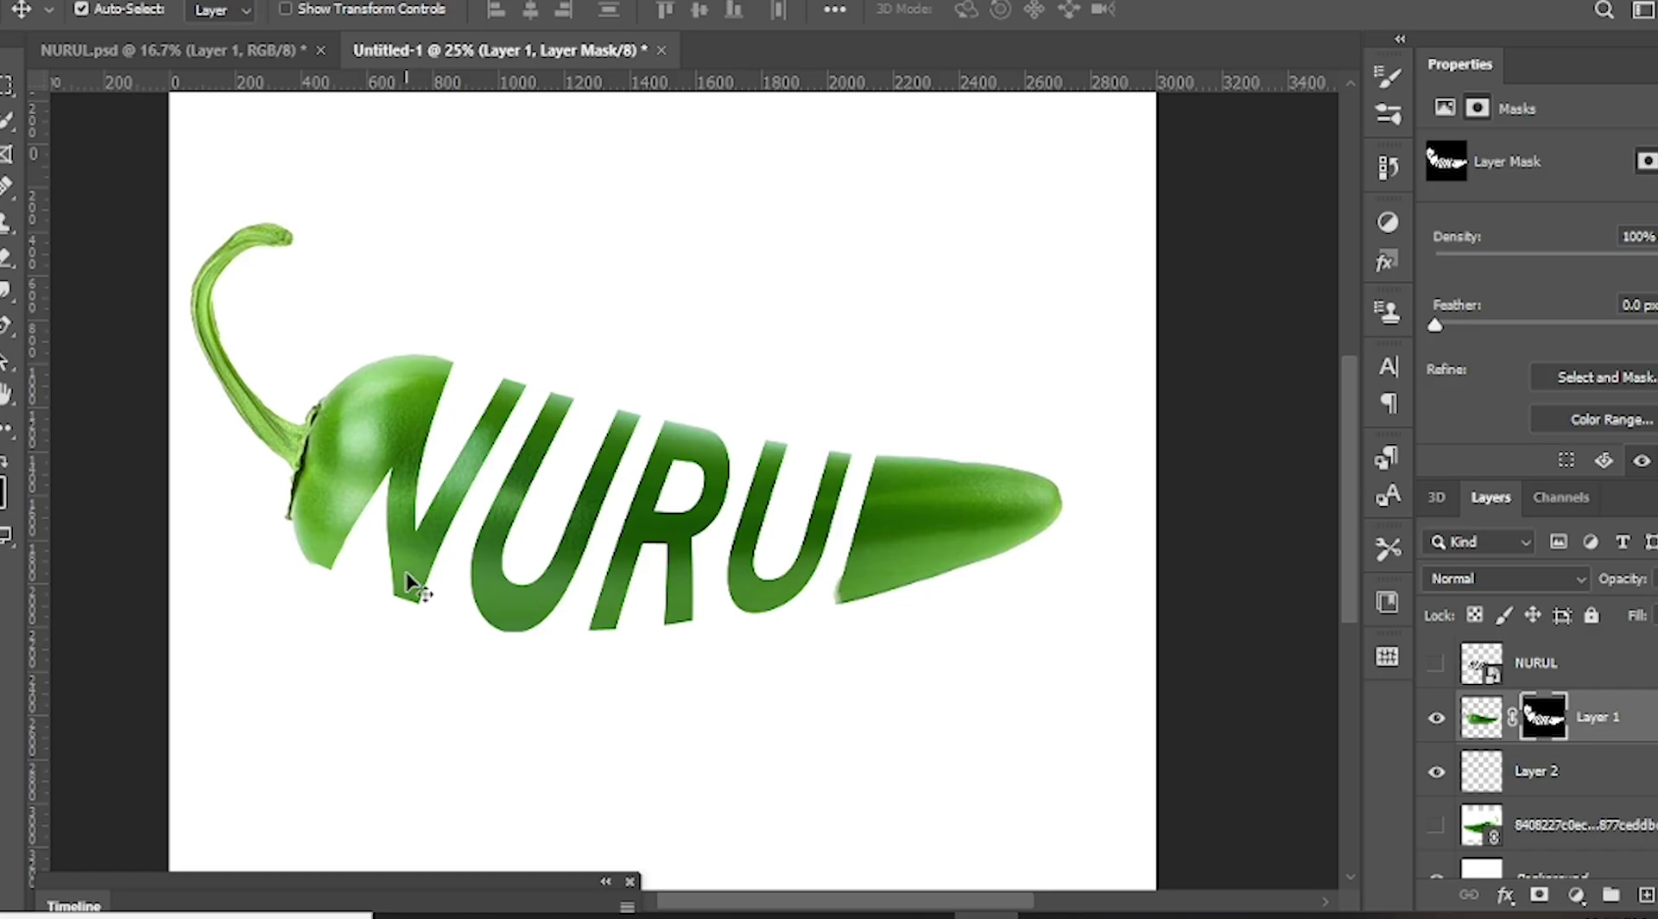
- Compare the whole pepper lettering with the finished version in the other open document
key(ctrl+minus)
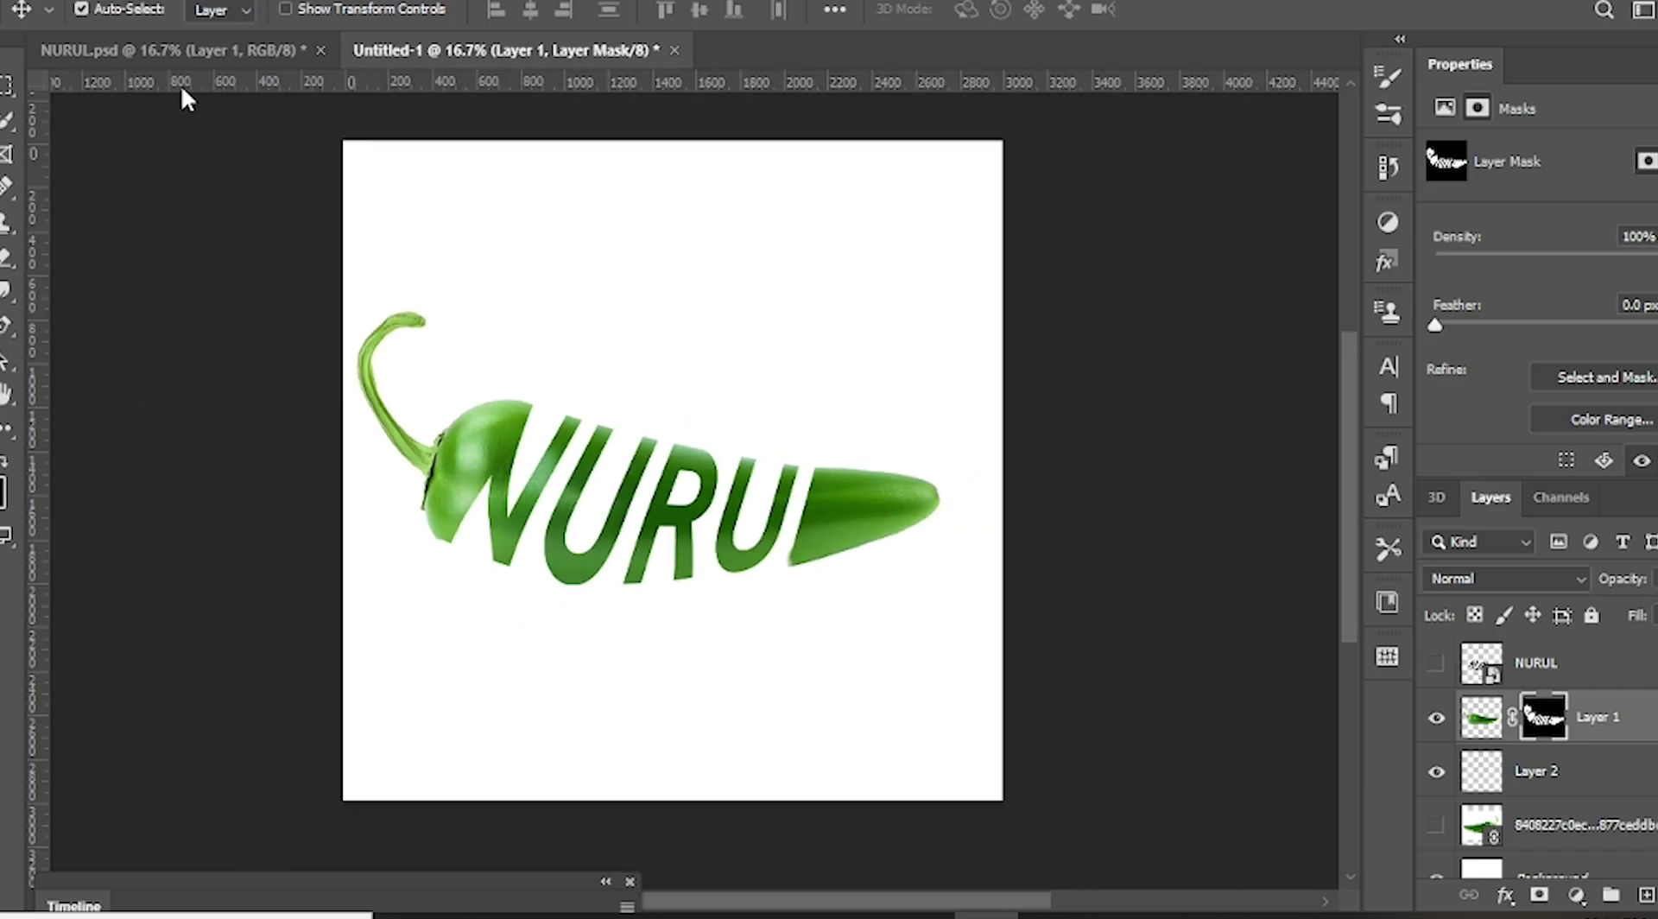
click(188, 57)
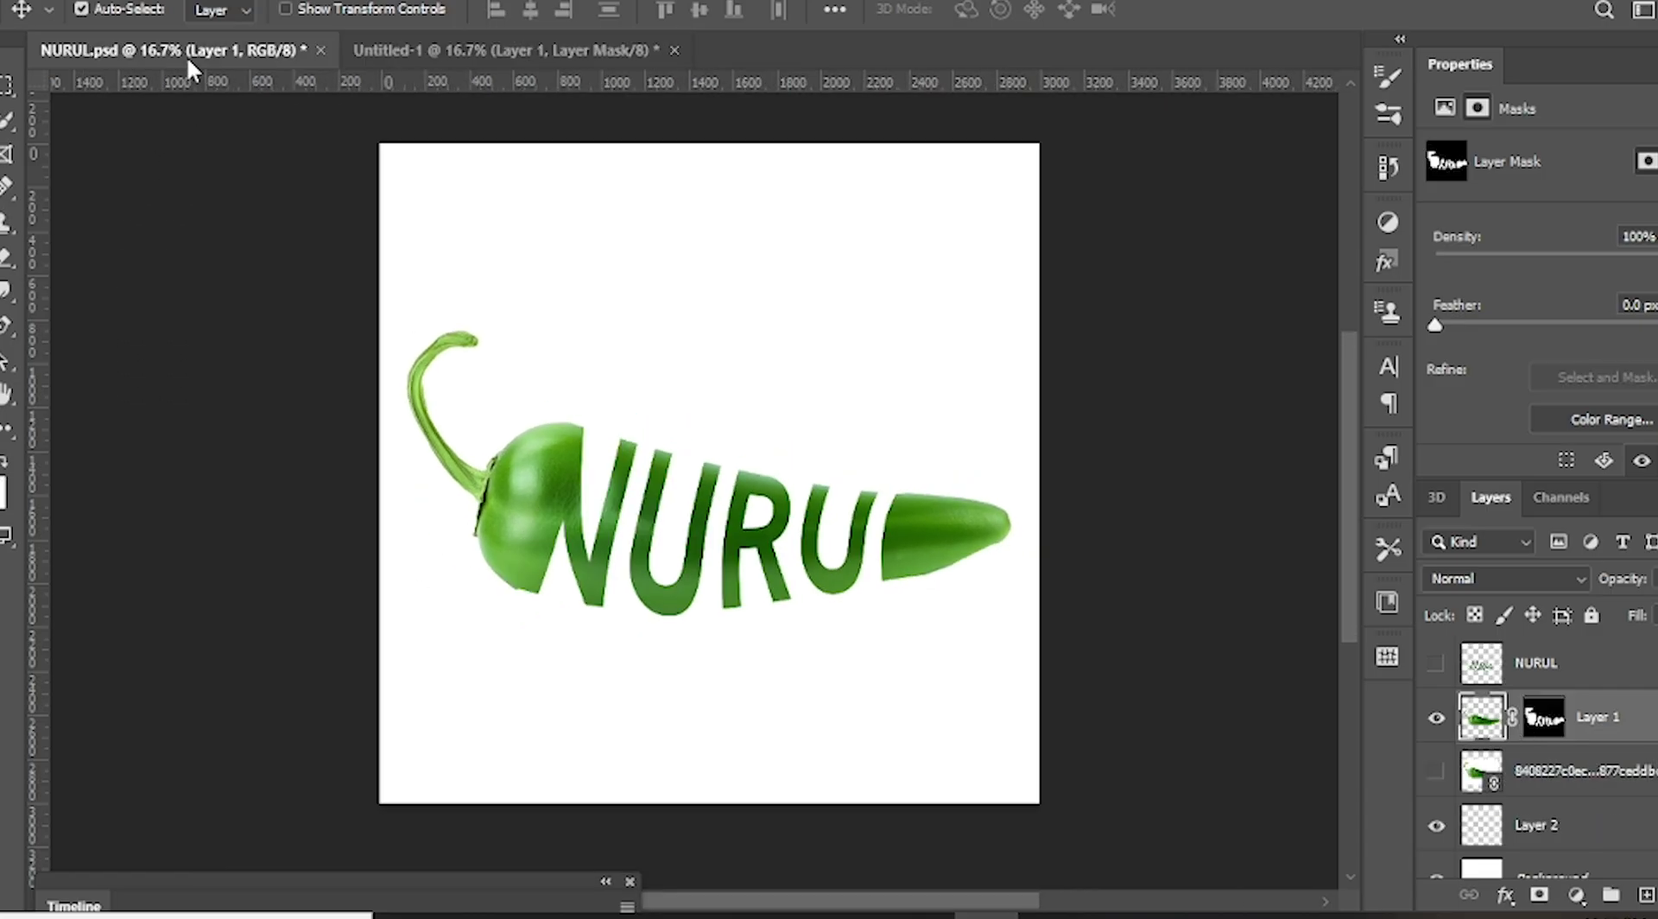
click(494, 43)
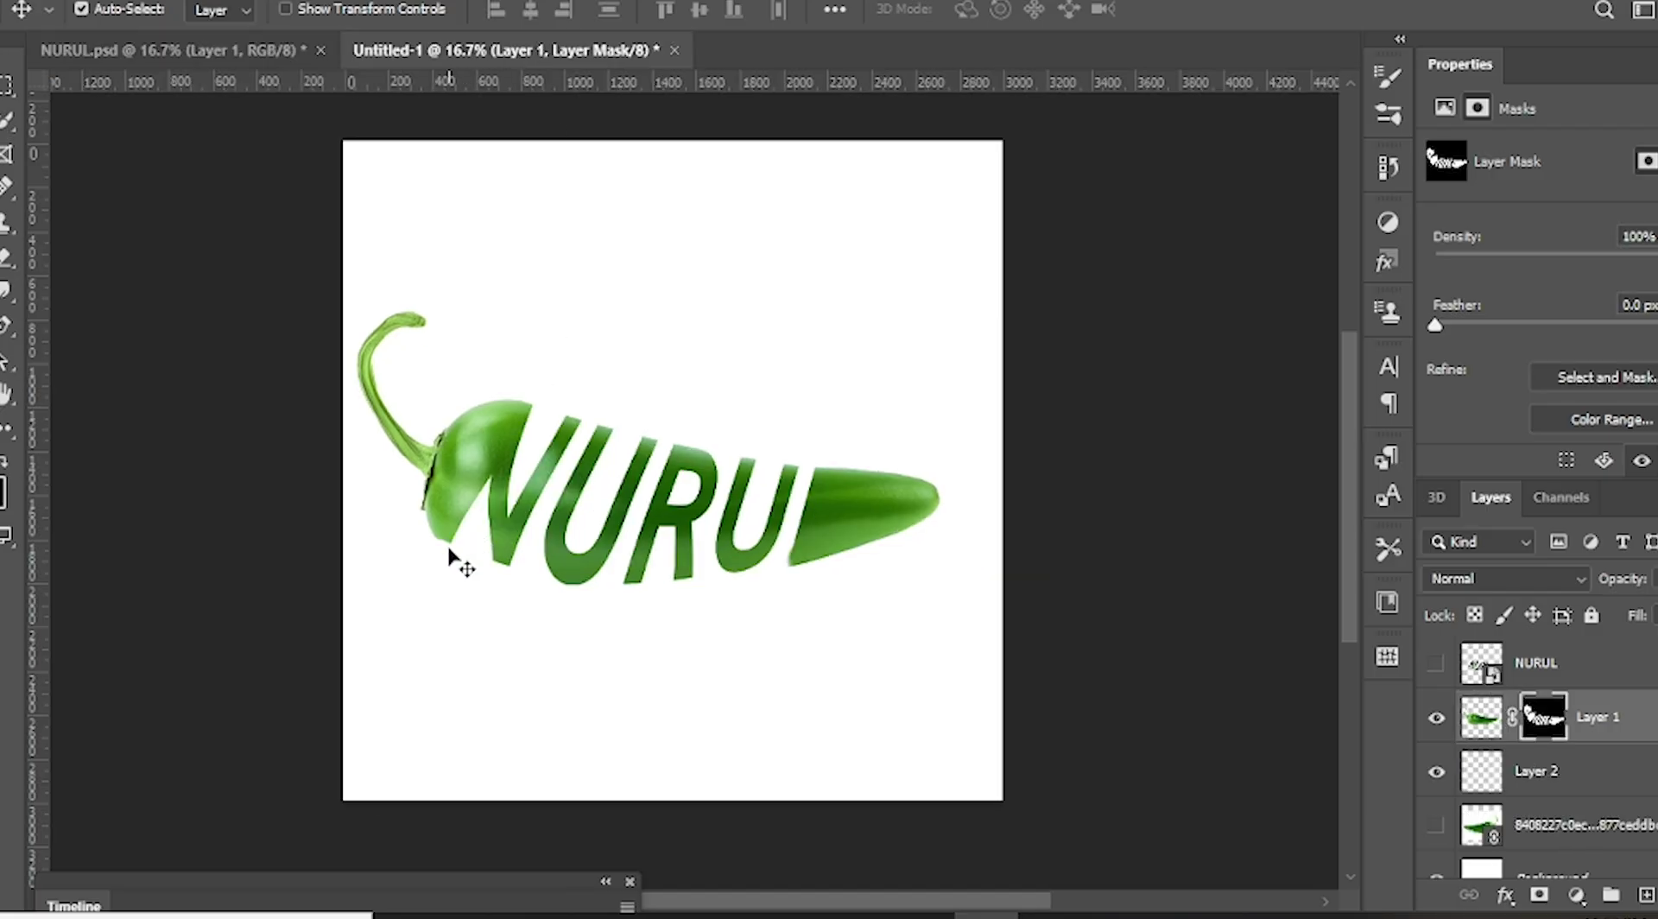